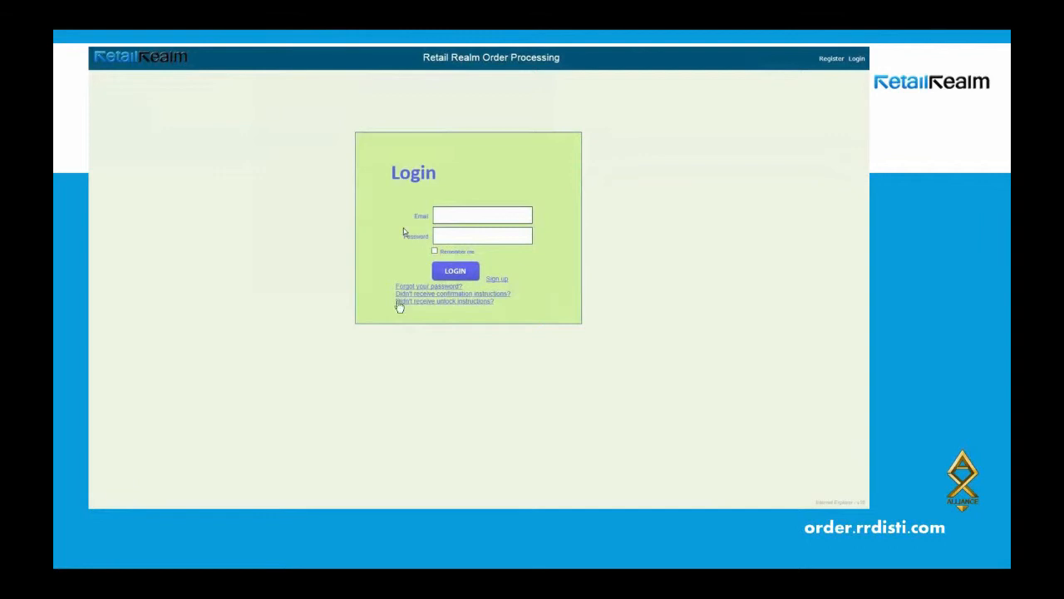
Advance the slideshow to the embedded Retail Realm login video slide.
mouse_move(321, 332)
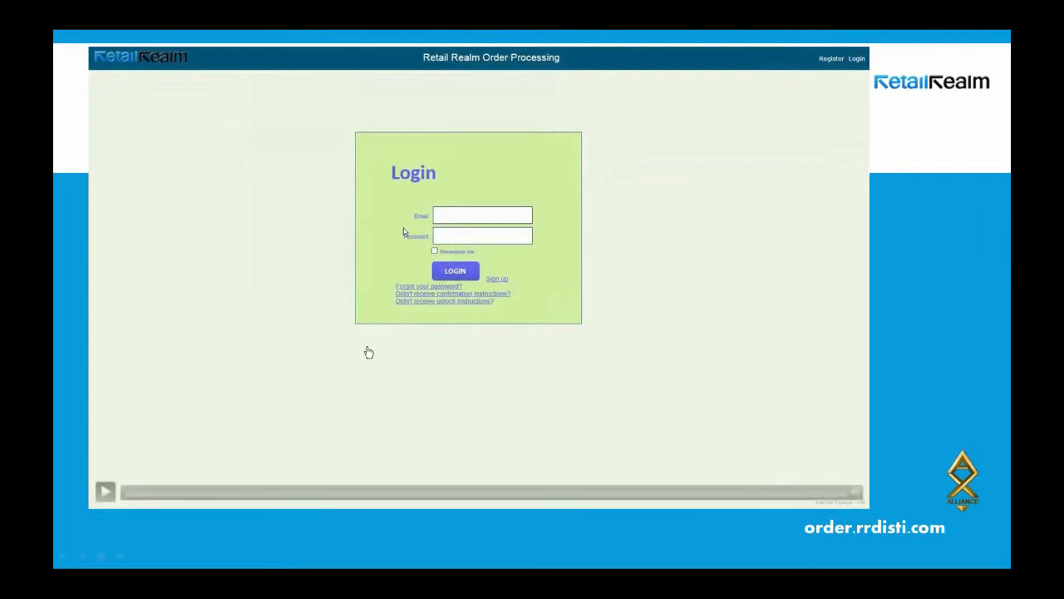
Play the sign-up video until first name, last name and company ABC POS are filled.
left_click(105, 492)
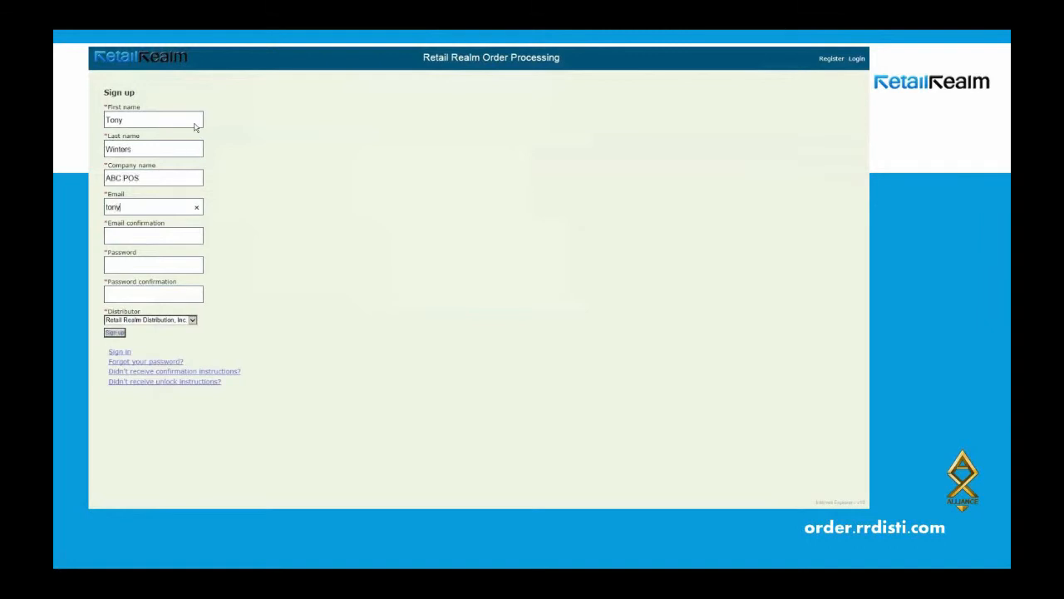
Play the sign-up video, pausing during e-mail entry and again at the distributor choices.
mouse_move(106, 494)
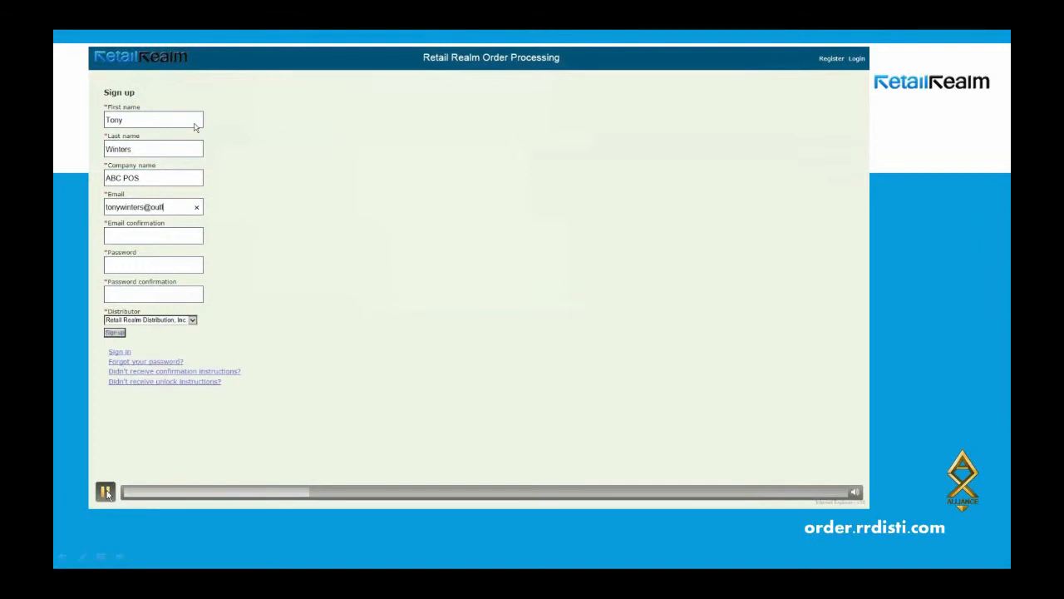
left_click(106, 492)
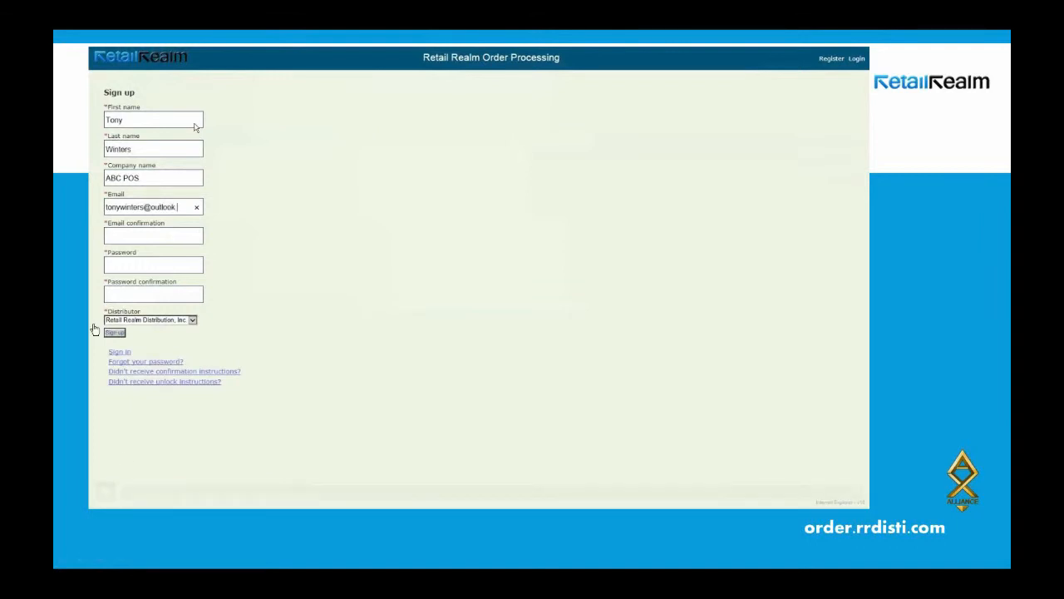
mouse_move(108, 498)
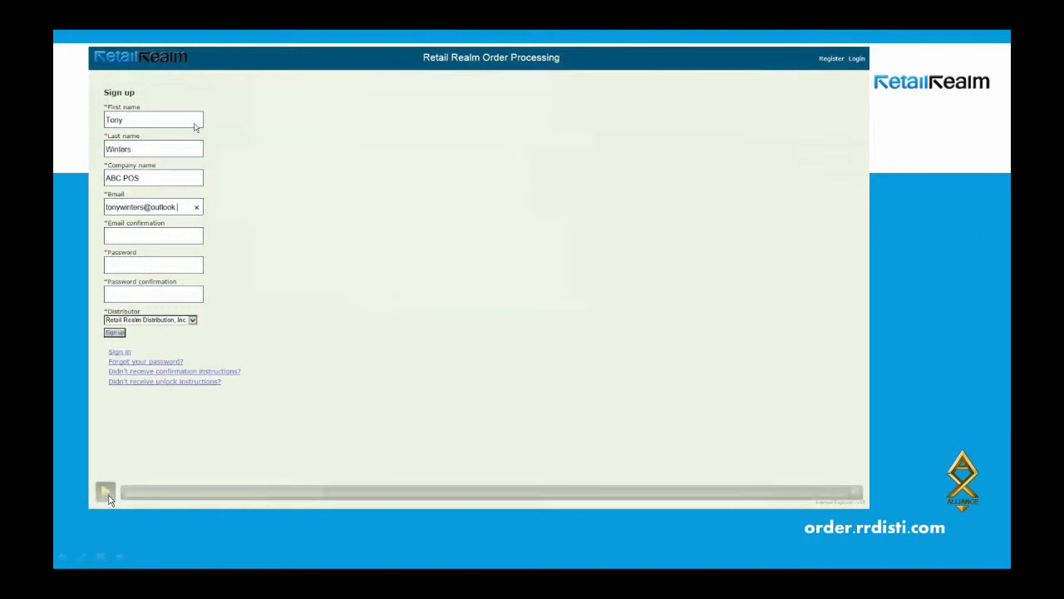
left_click(106, 492)
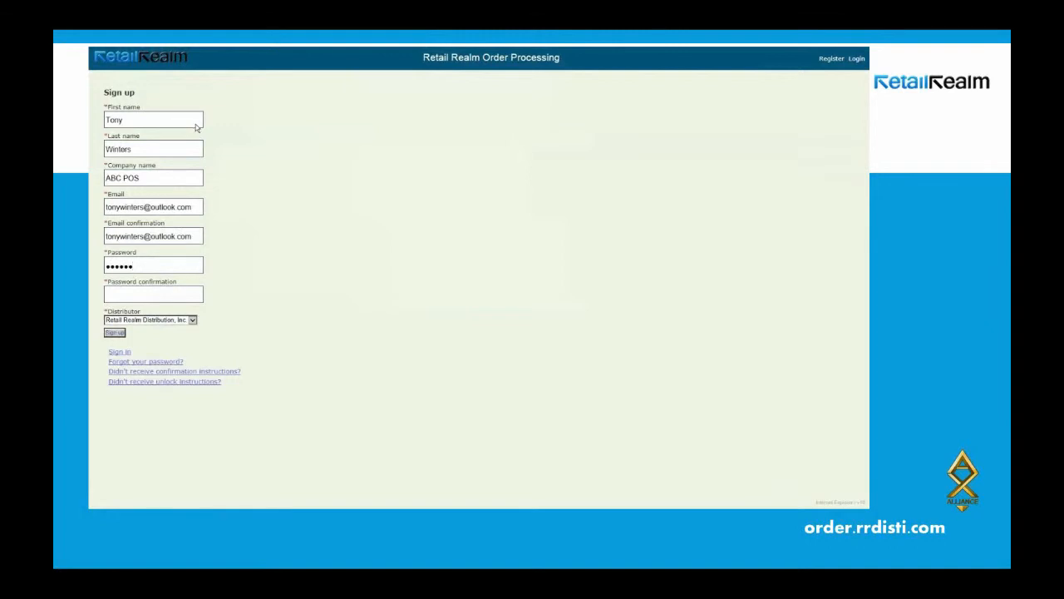
mouse_move(106, 495)
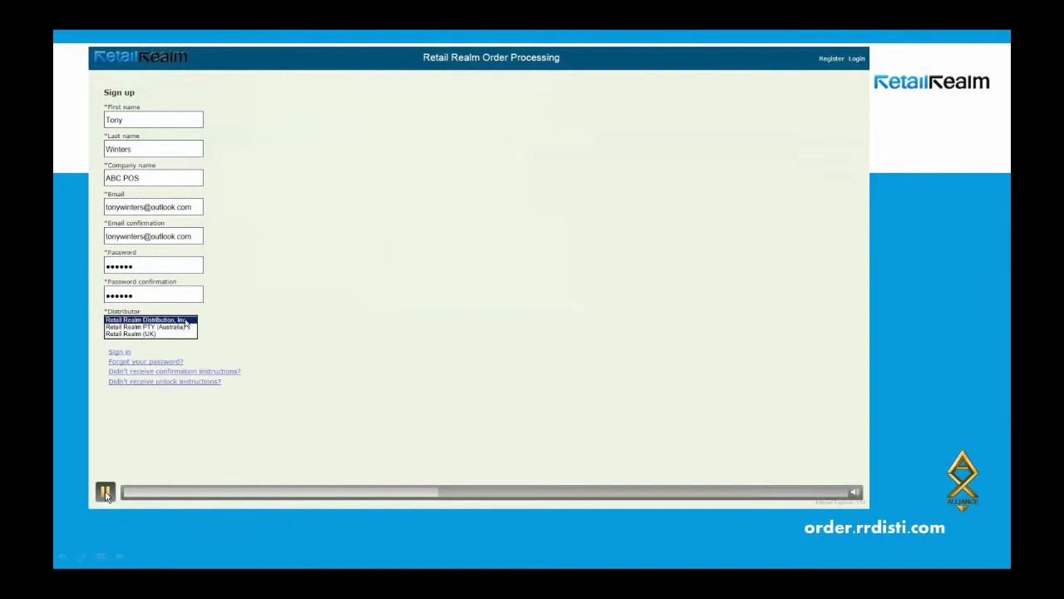
left_click(106, 494)
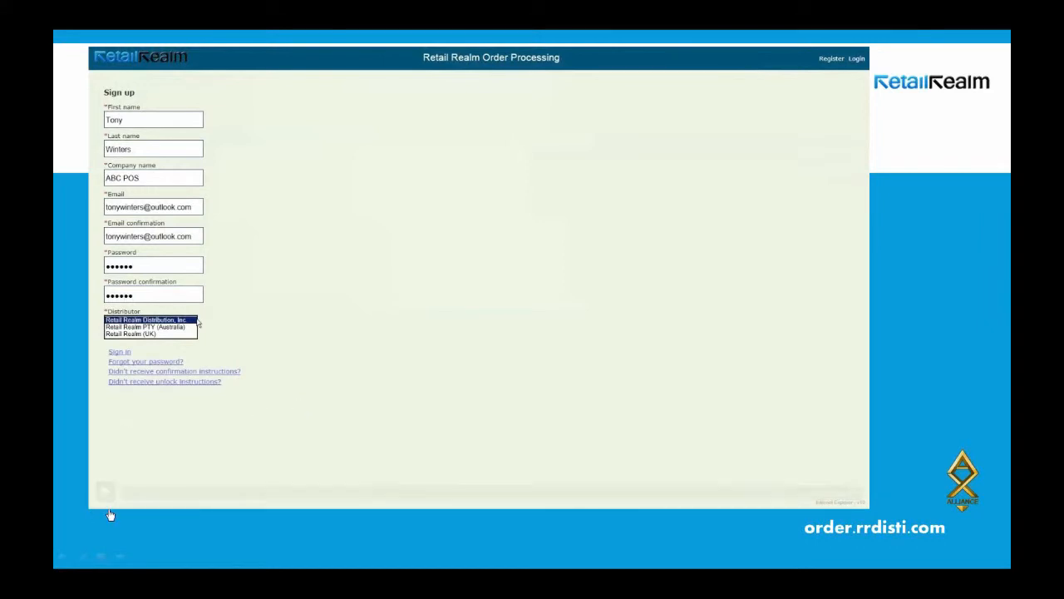
left_click(104, 494)
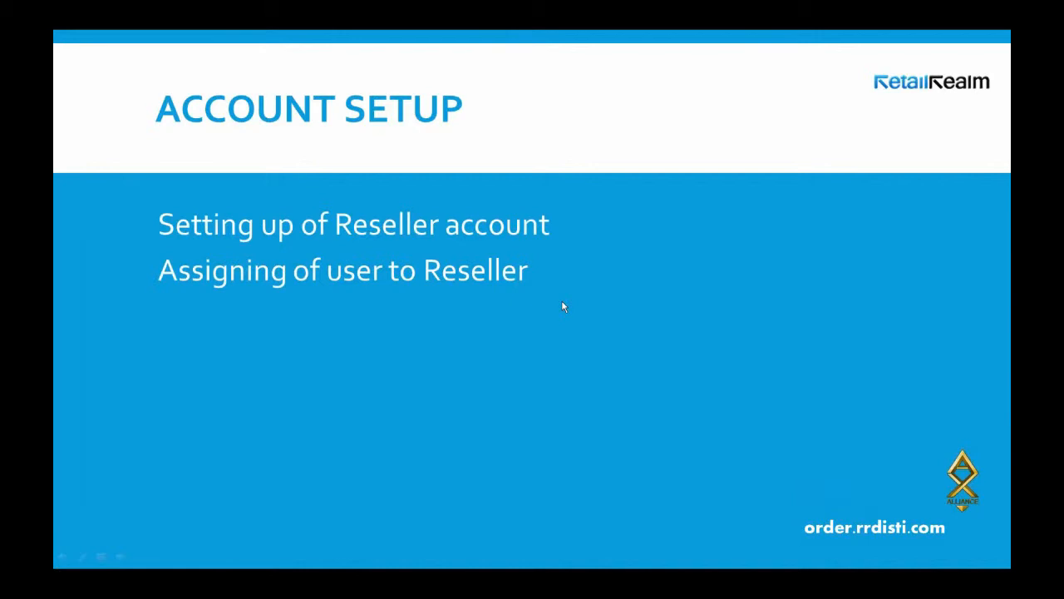
Reveal the final-welcome-email and 24-hour processing points, then advance to the Welcome Email slide.
left_click(711, 325)
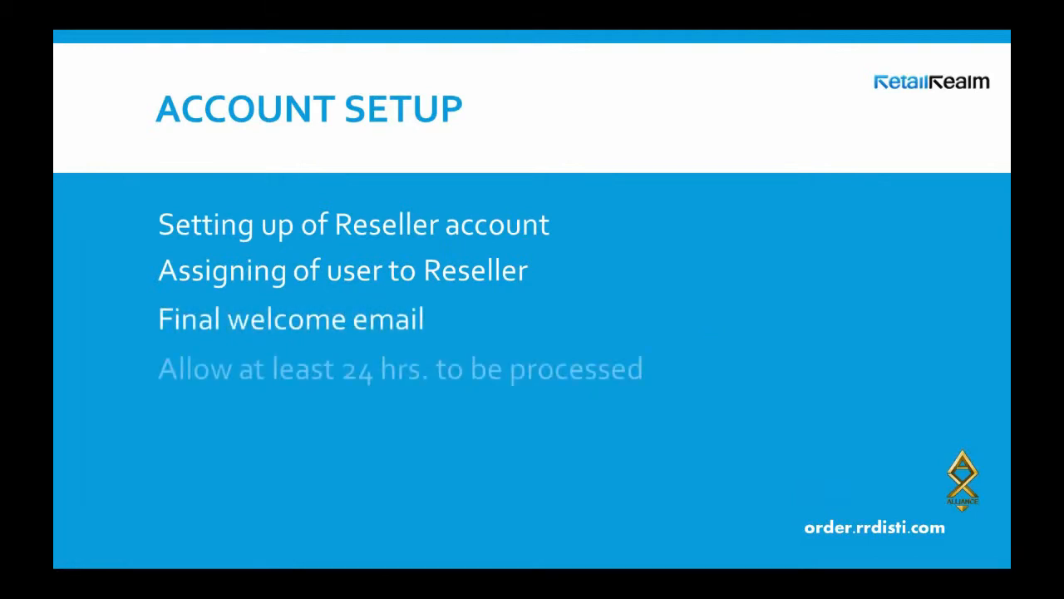
left_click(606, 332)
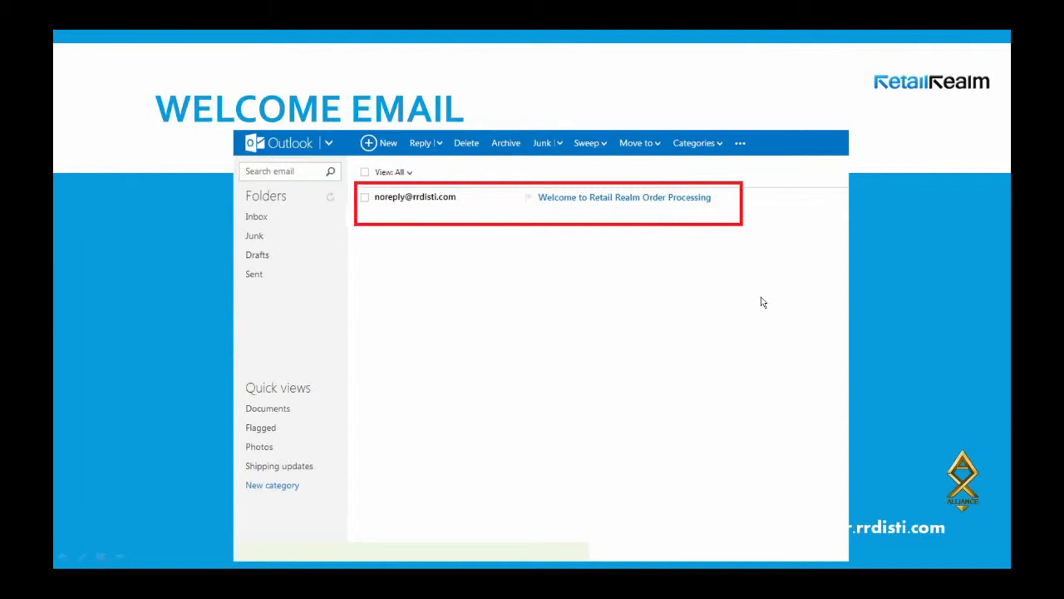
Move past the ABC POS Retail Inc welcome e-mail to the login video with credentials entered.
left_click(176, 326)
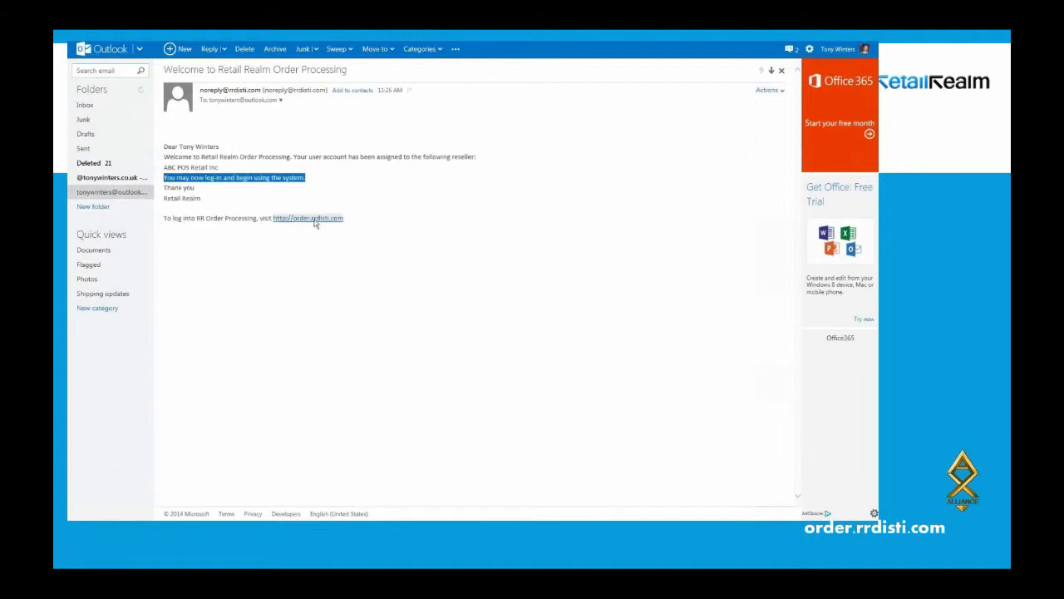
mouse_move(399, 470)
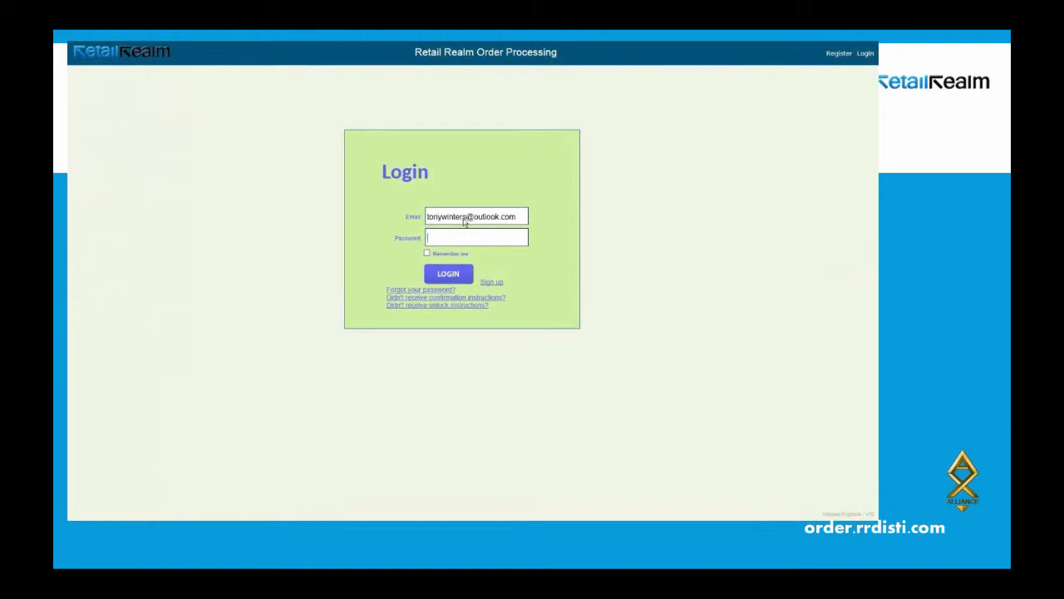
Log in to reach the New Order page with reseller ABC POS Retail Inc preselected.
left_click(455, 277)
mouse_move(97, 488)
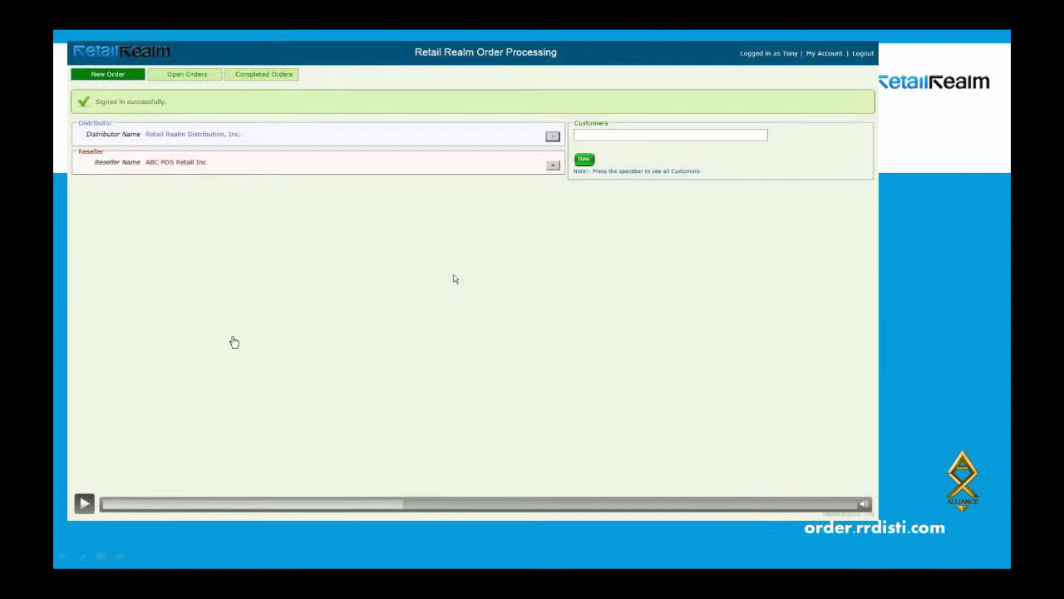
Resume the video to expand the ABC POS Retail Inc reseller details, then pause there.
left_click(84, 503)
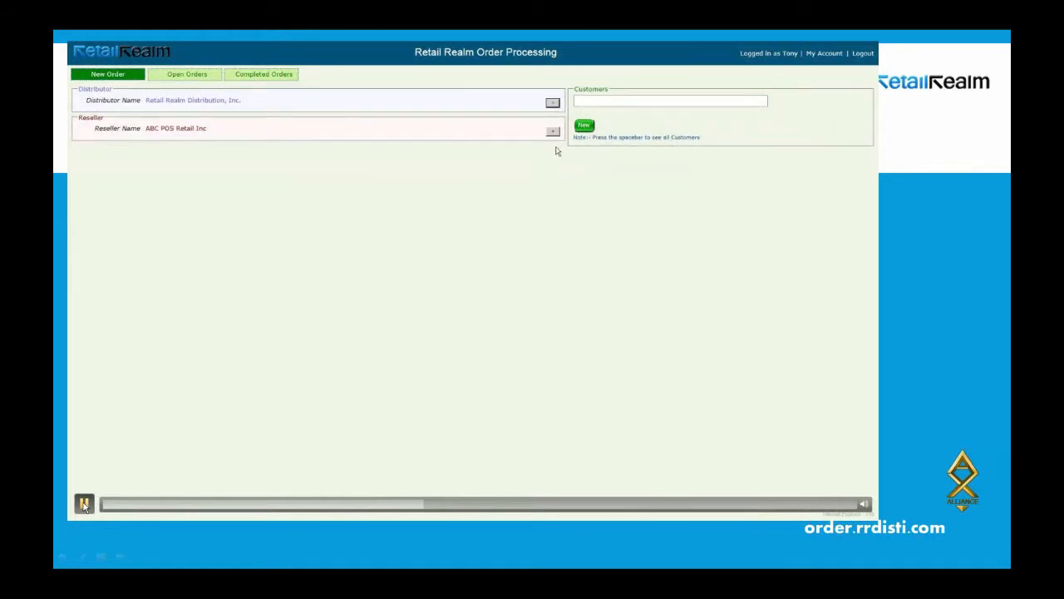
left_click(84, 506)
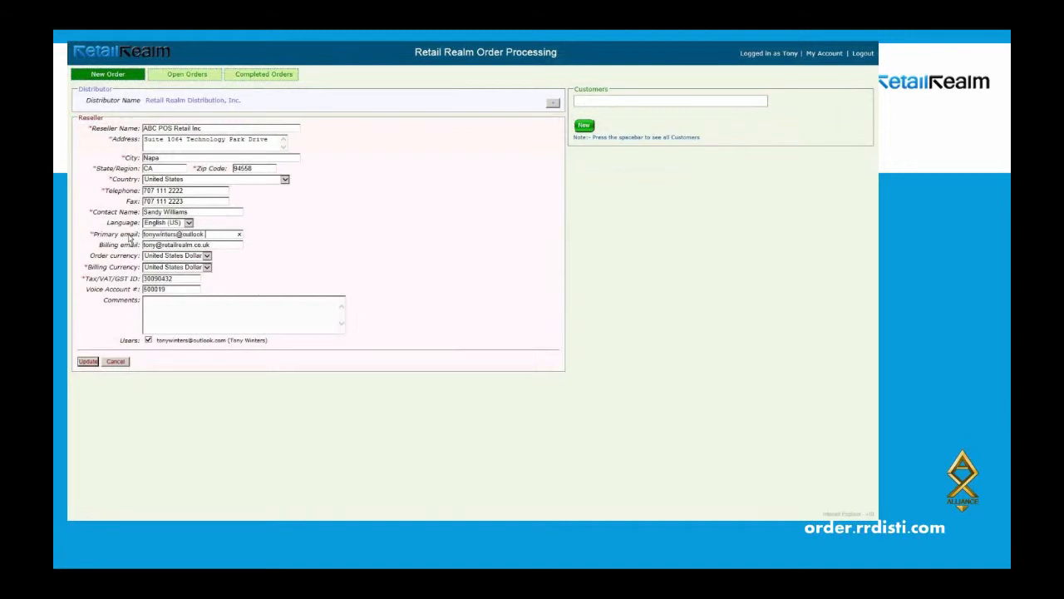
Resume the video as the reseller's primary e-mail becomes the Outlook address and is saved.
mouse_move(79, 503)
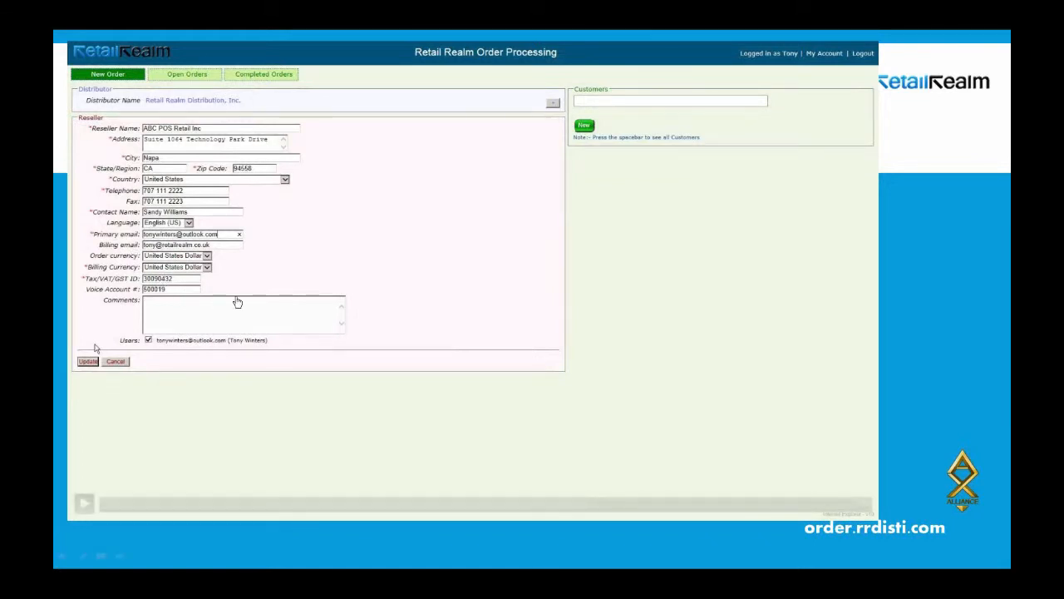
left_click(85, 504)
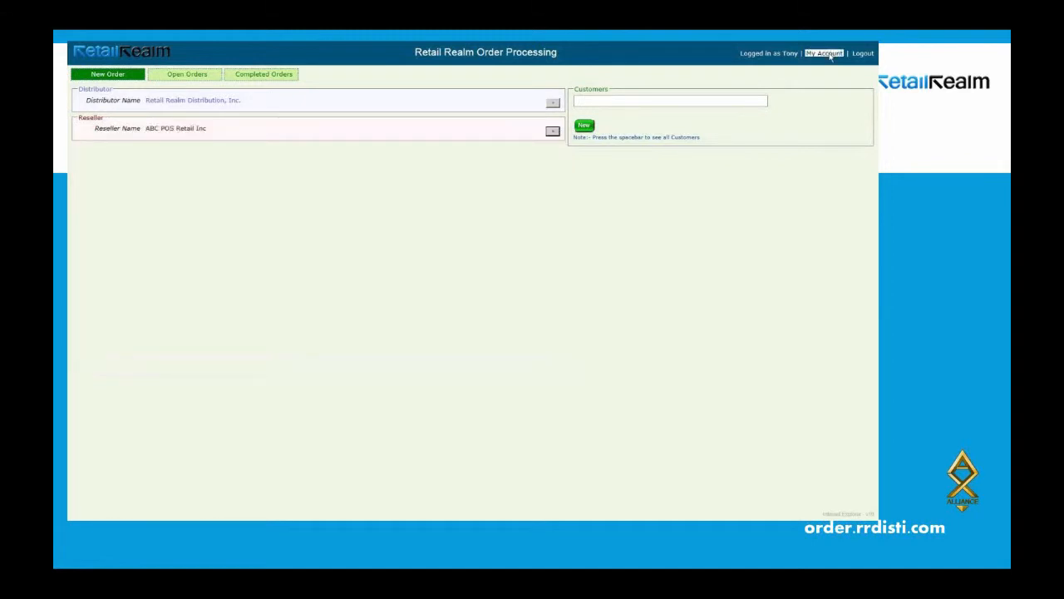
Let the video apply the reseller Update and open My Account's Edit User form.
mouse_move(85, 507)
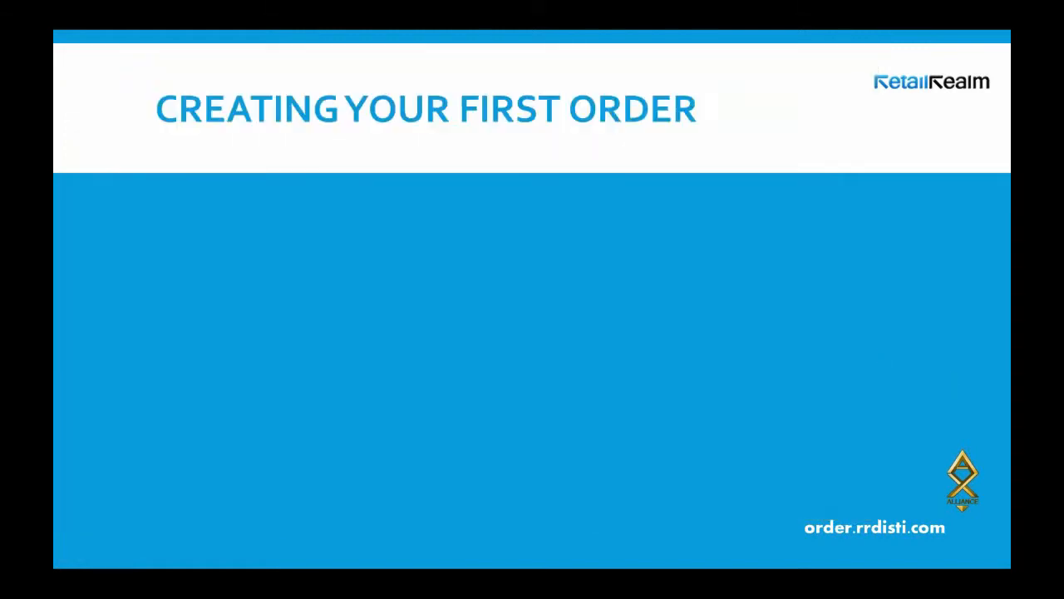
Reveal Create Customer, draft order, Submit order and PDF confirmation bullets, then go to Create Customer.
left_click(506, 222)
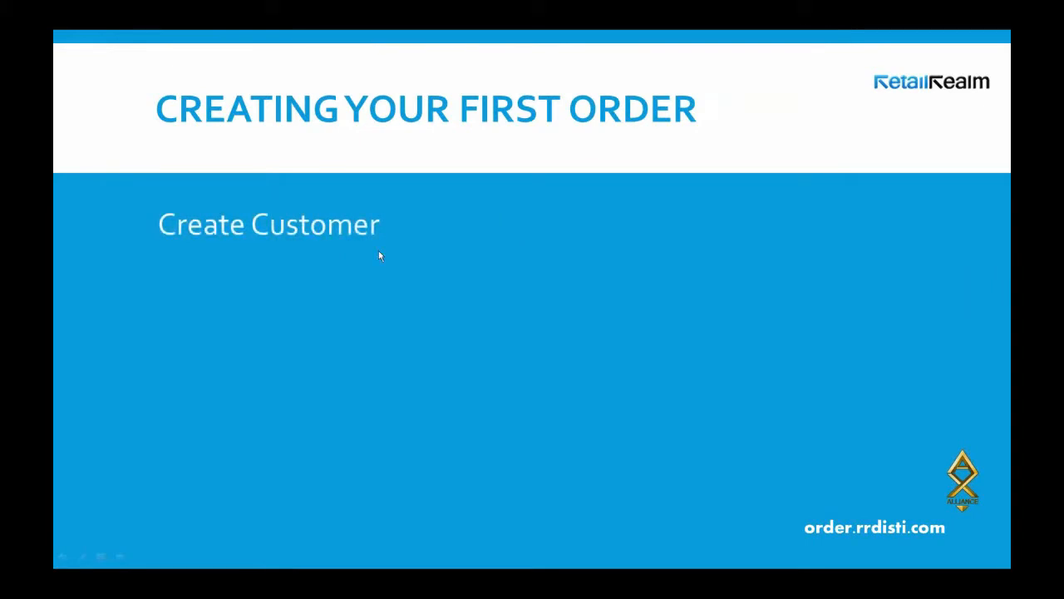
left_click(315, 285)
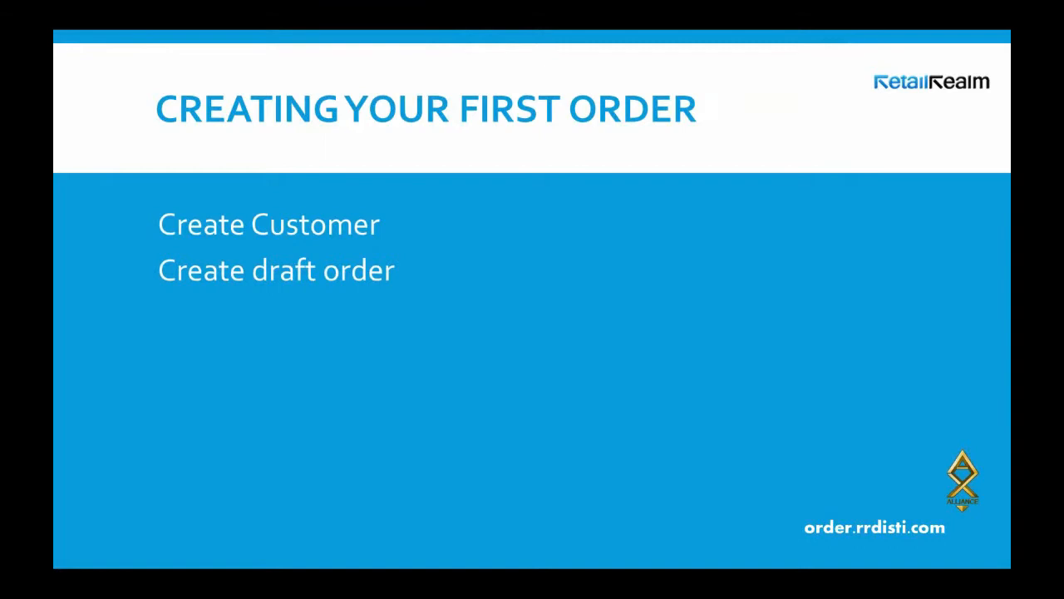
left_click(336, 300)
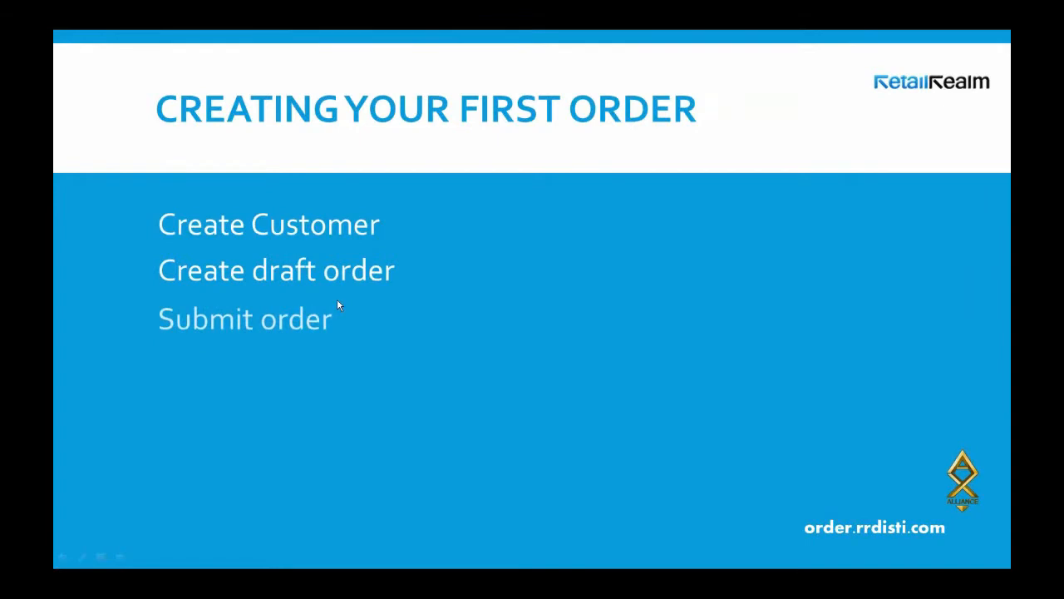
left_click(333, 302)
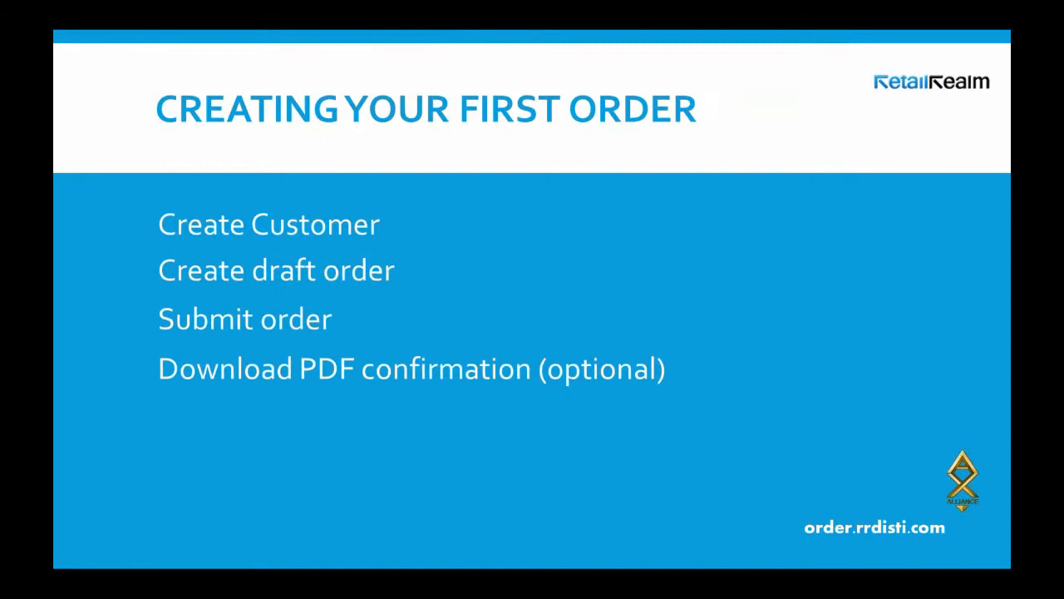
left_click(513, 332)
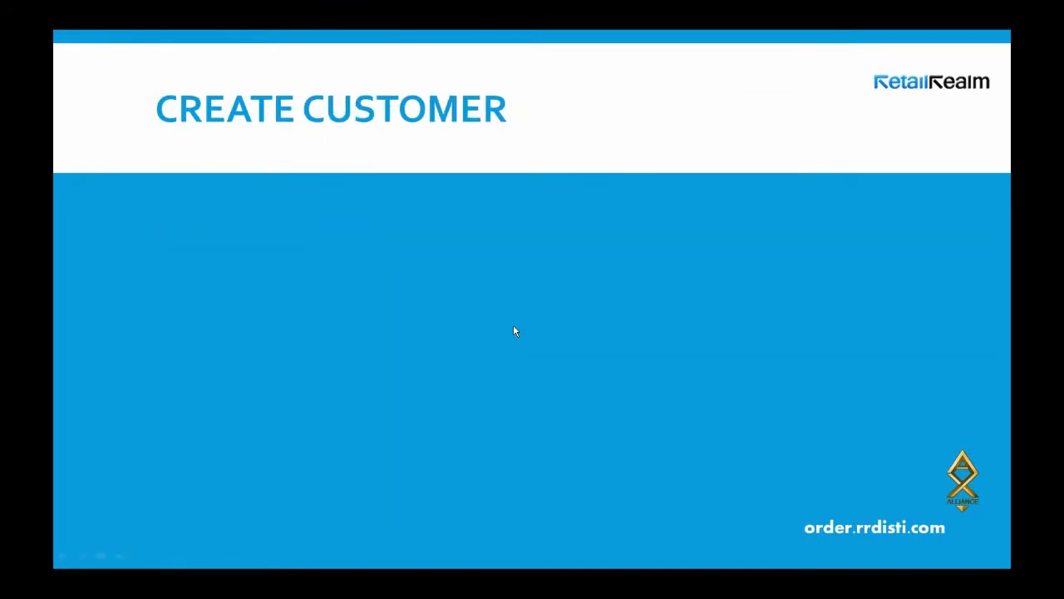
Play the login demo video, then sign in with the account e-mail and password.
left_click(514, 331)
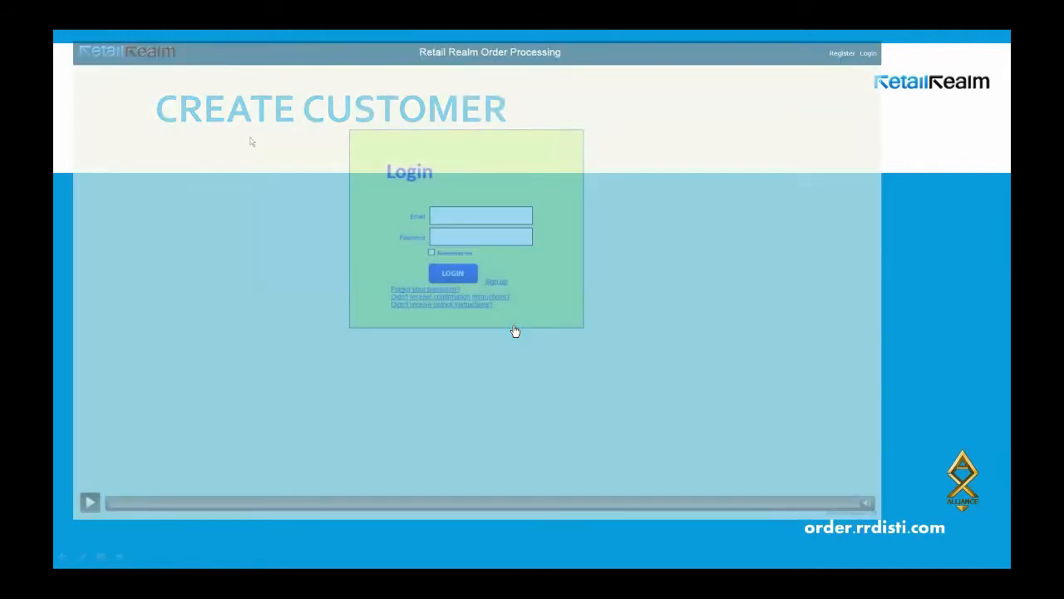
left_click(90, 506)
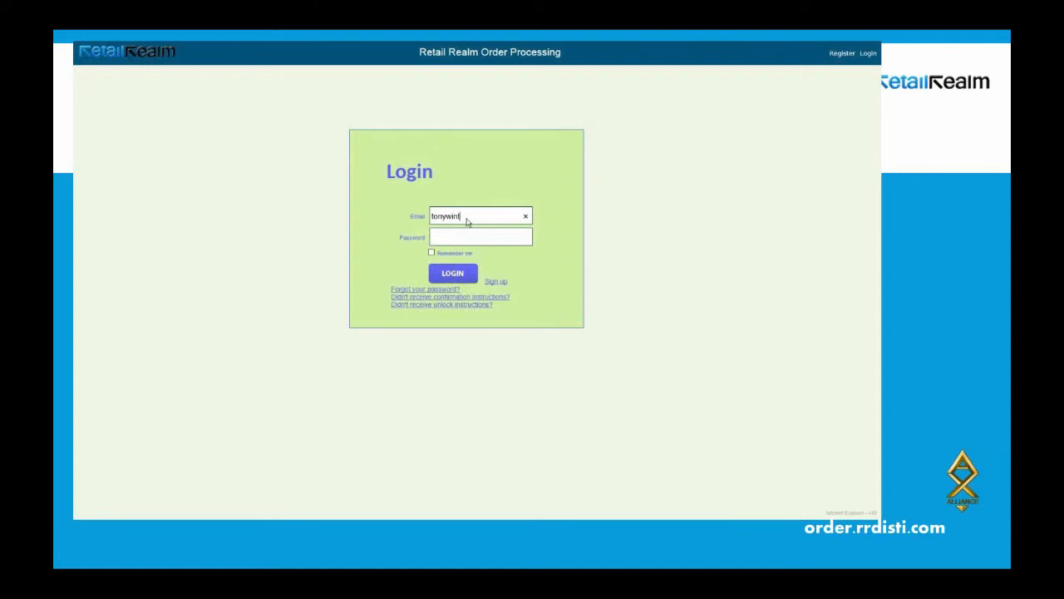
key("Tab")
type("•••••")
left_click(439, 271)
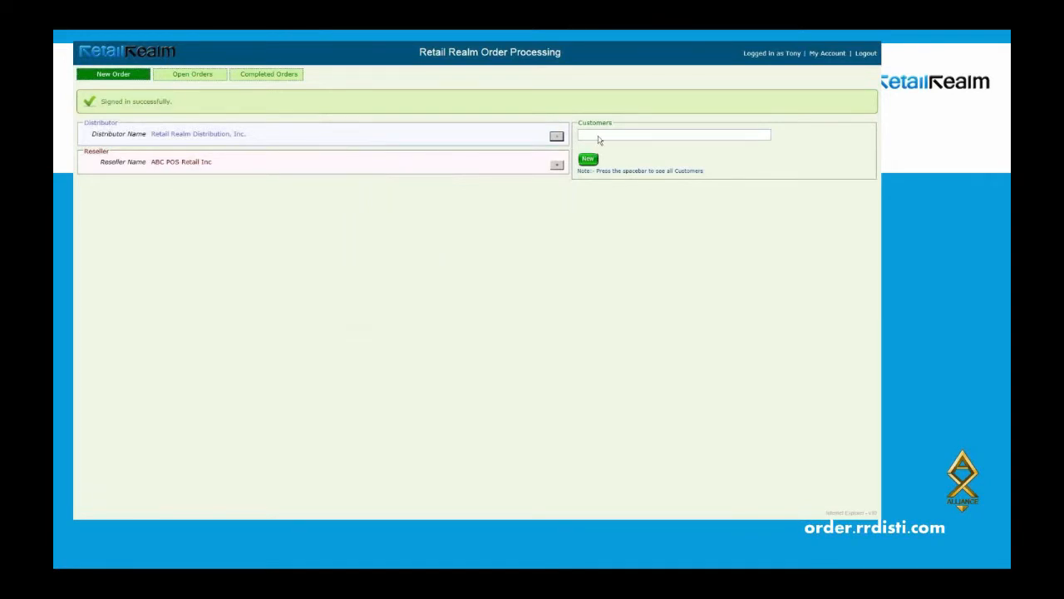
Complete Revolution Cycles Inc's contact fields, finishing the primary e-mail and starting the billing e-mail.
mouse_move(367, 463)
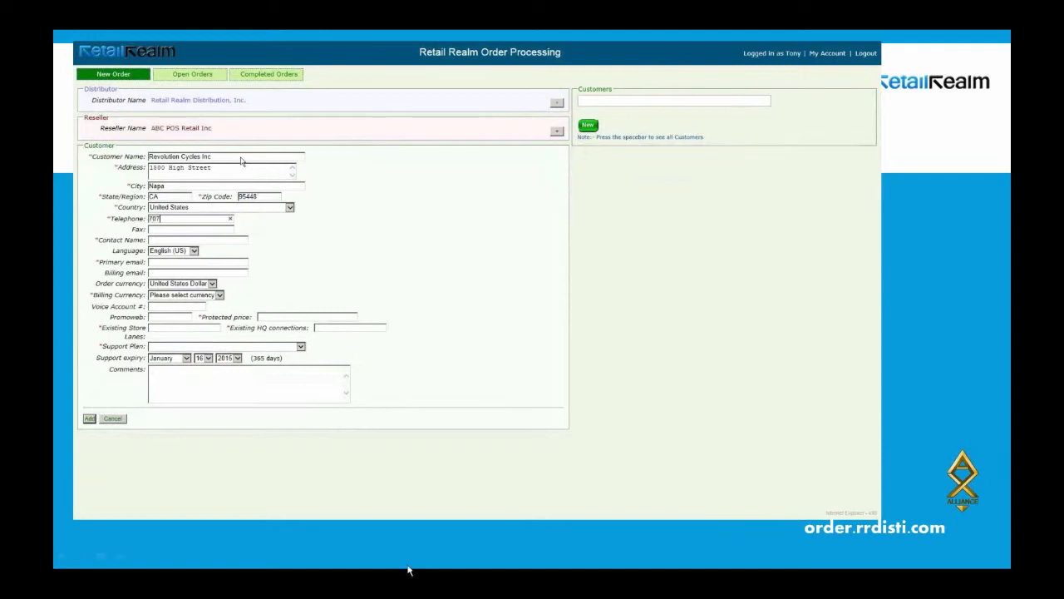
mouse_move(191, 451)
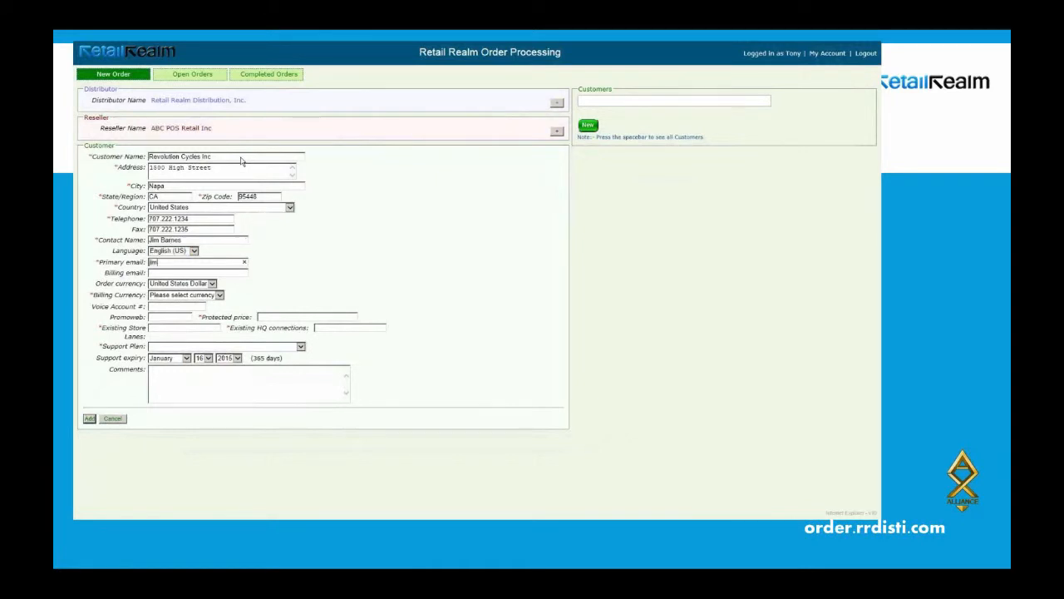
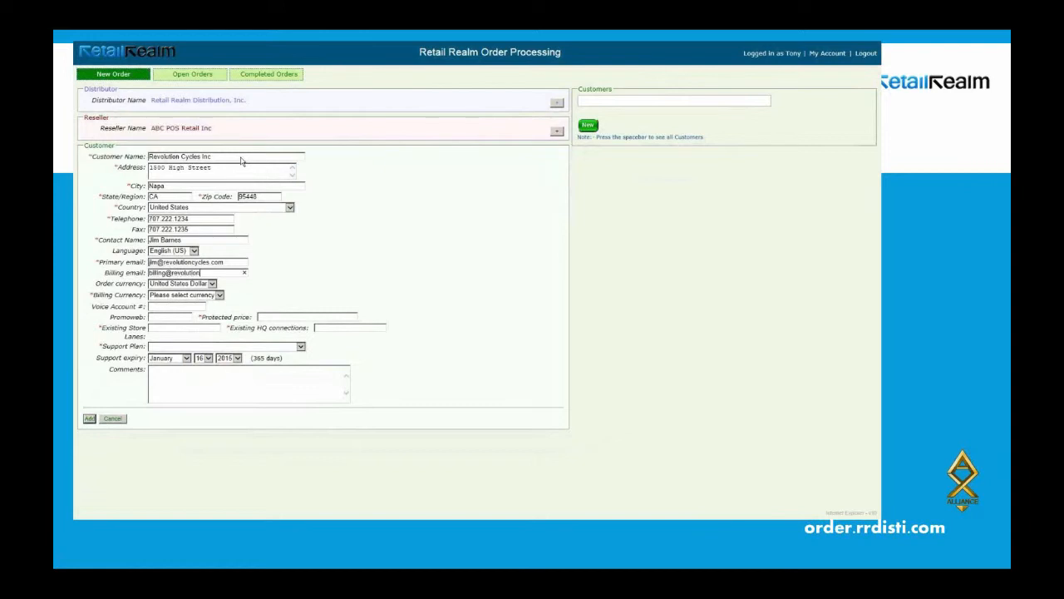
Finish the billing e-mail, enter 5 in Billing Currency, and resume the demo video.
key("Tab")
key("Tab")
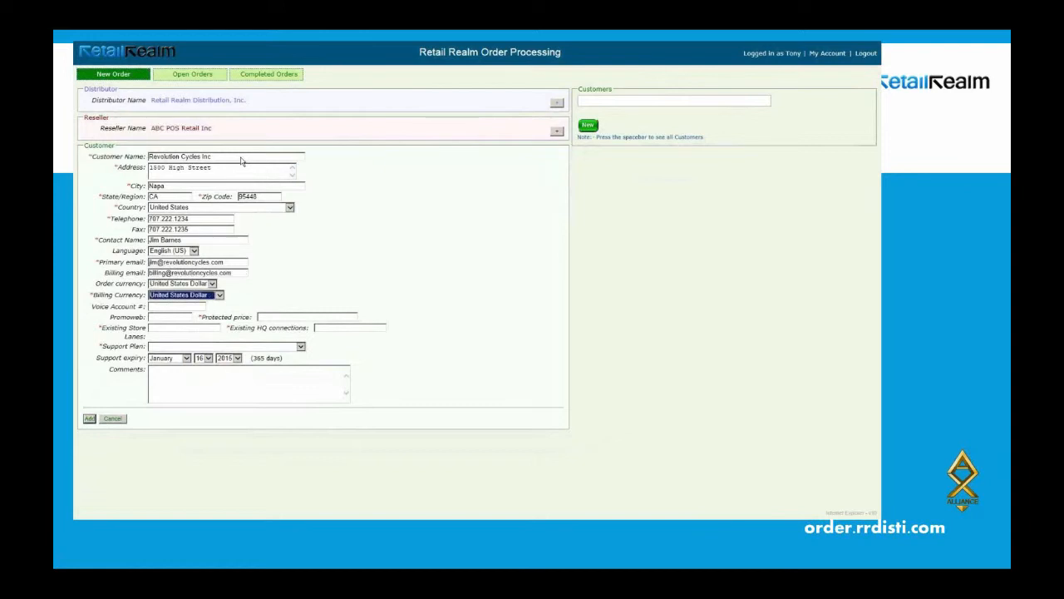
key("Tab")
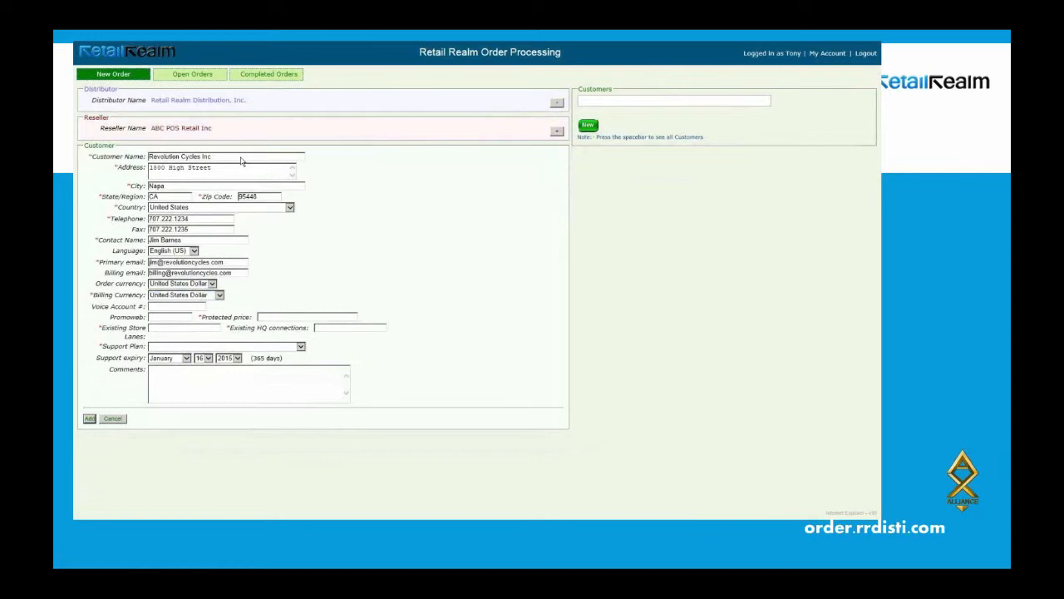
type("5")
mouse_move(91, 504)
mouse_move(160, 470)
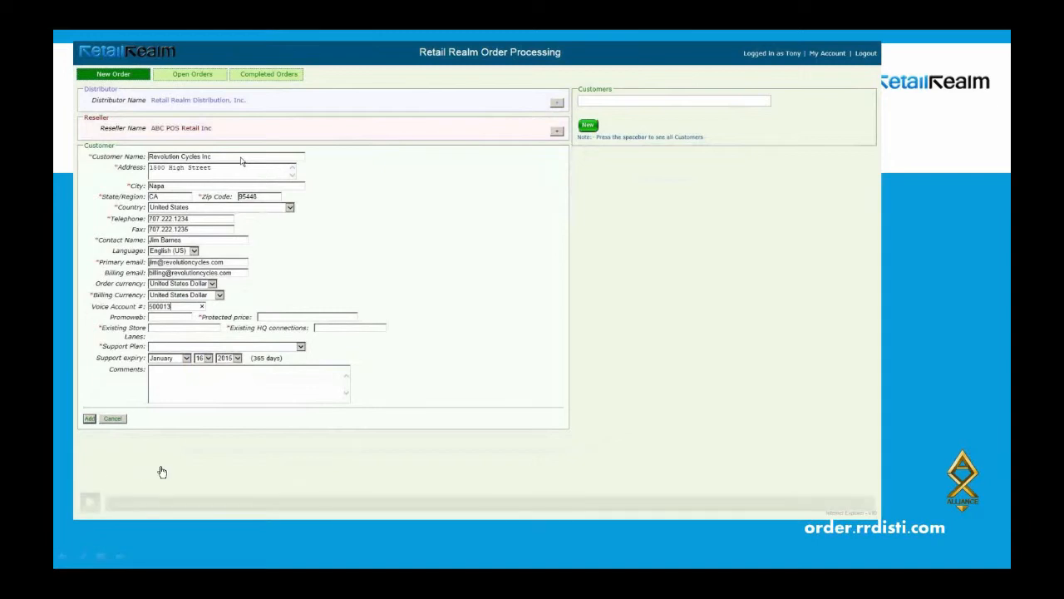
left_click(89, 502)
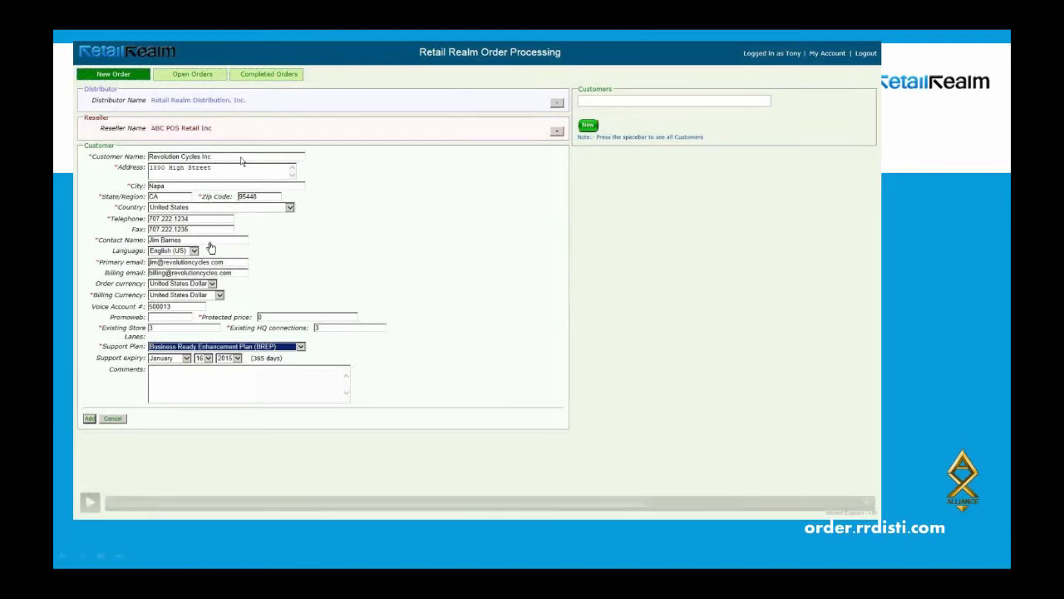
Resume the demo video and save Revolution Cycles Inc's details with Update.
left_click(90, 509)
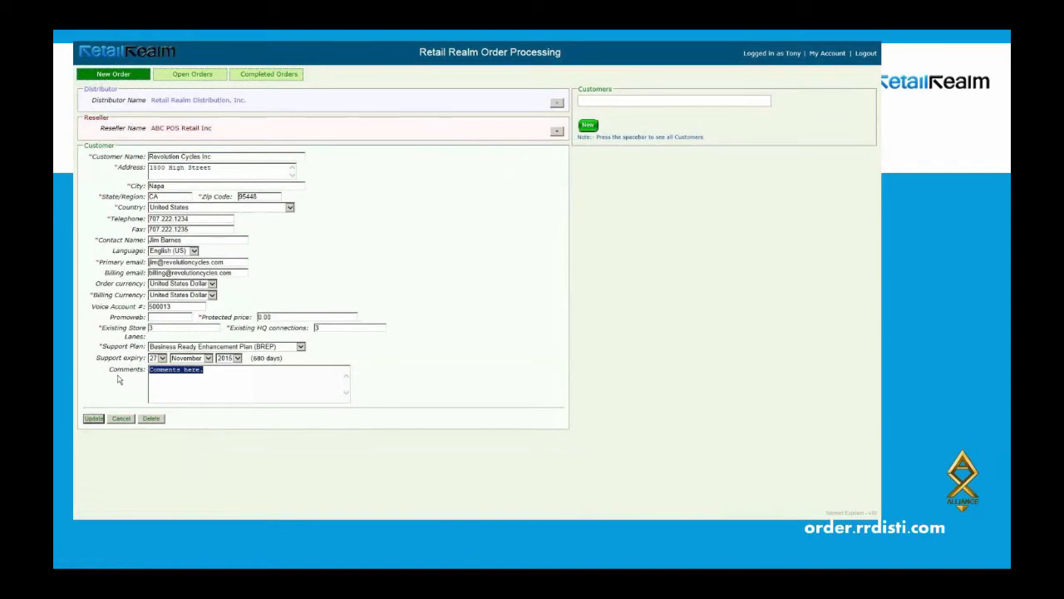
left_click(94, 419)
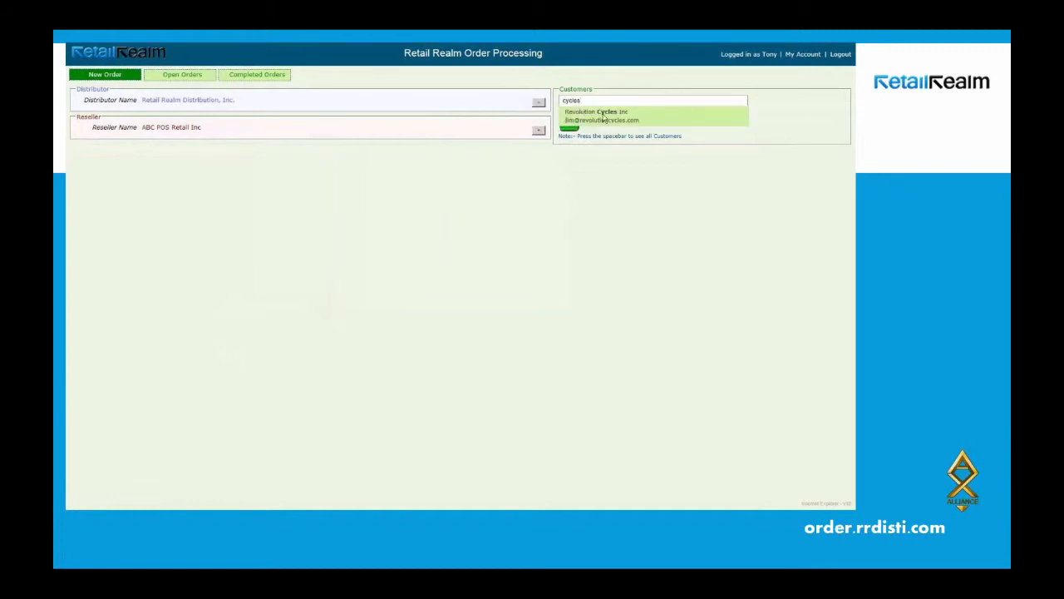
Select Revolution Cycles Inc in the Customers box, pausing and resuming the demo video.
left_click(602, 116)
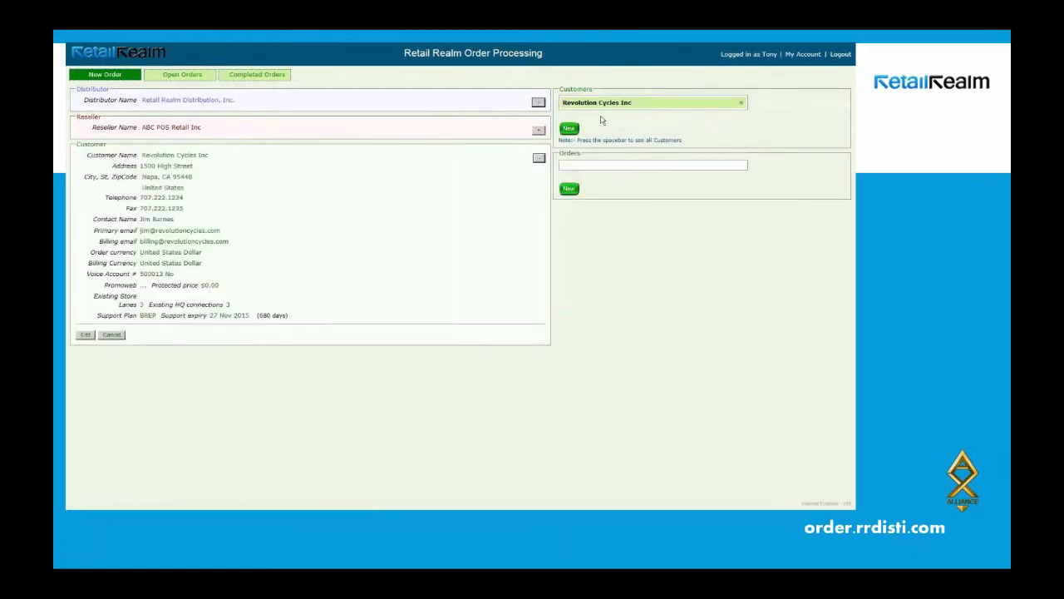
left_click(421, 403)
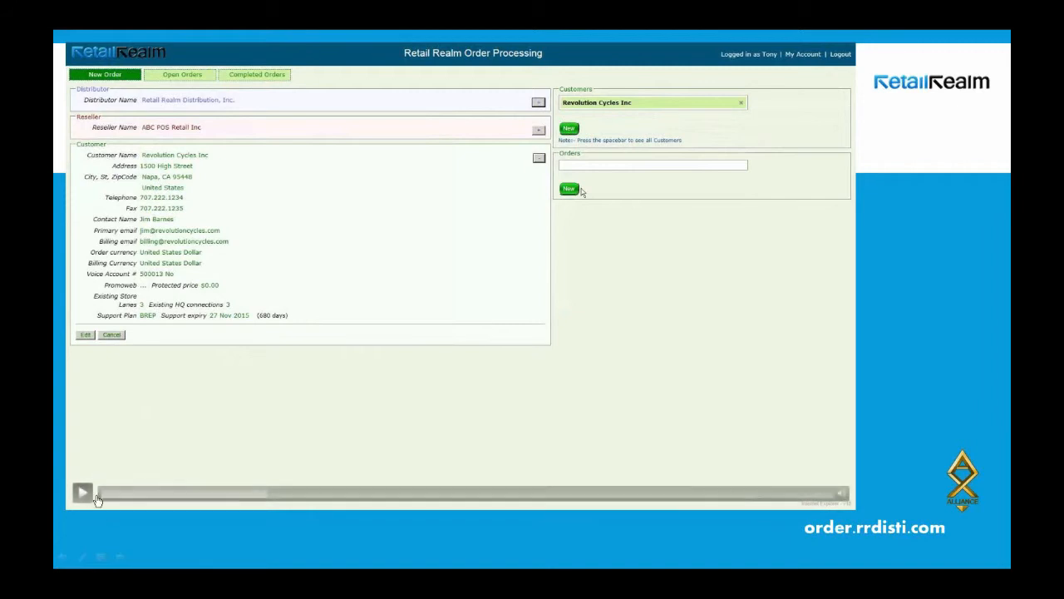
left_click(83, 493)
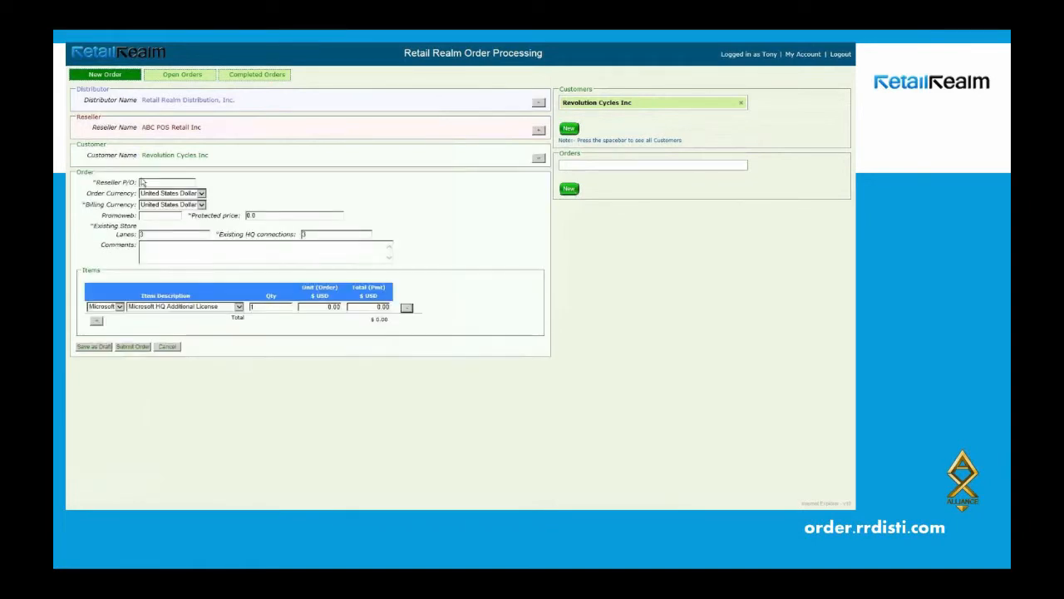
Fill in the order's reseller P/O REV 100032, protected price 5000.95, and a comment.
mouse_move(216, 403)
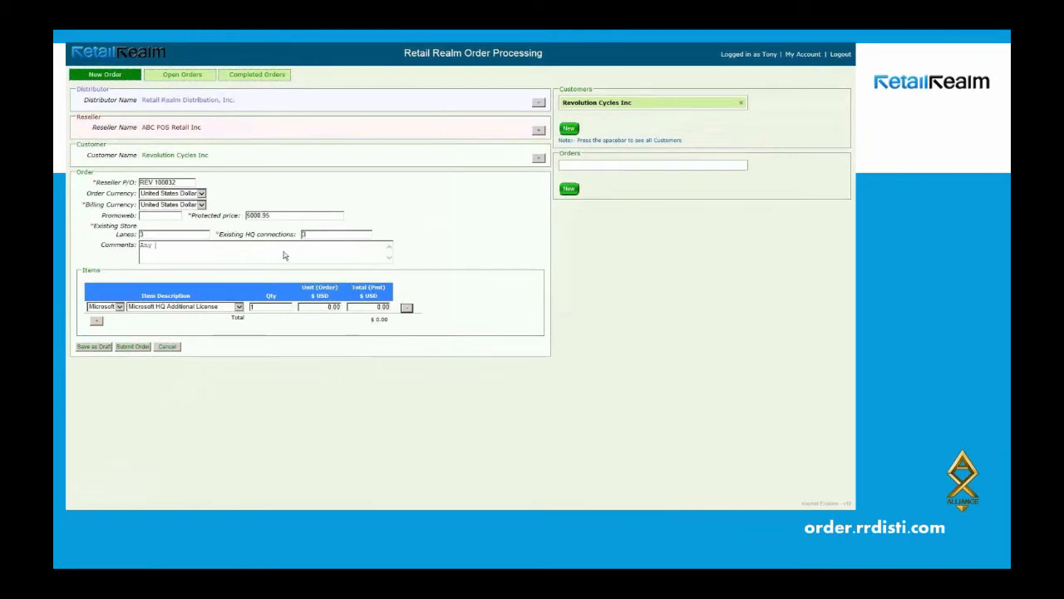
mouse_move(83, 497)
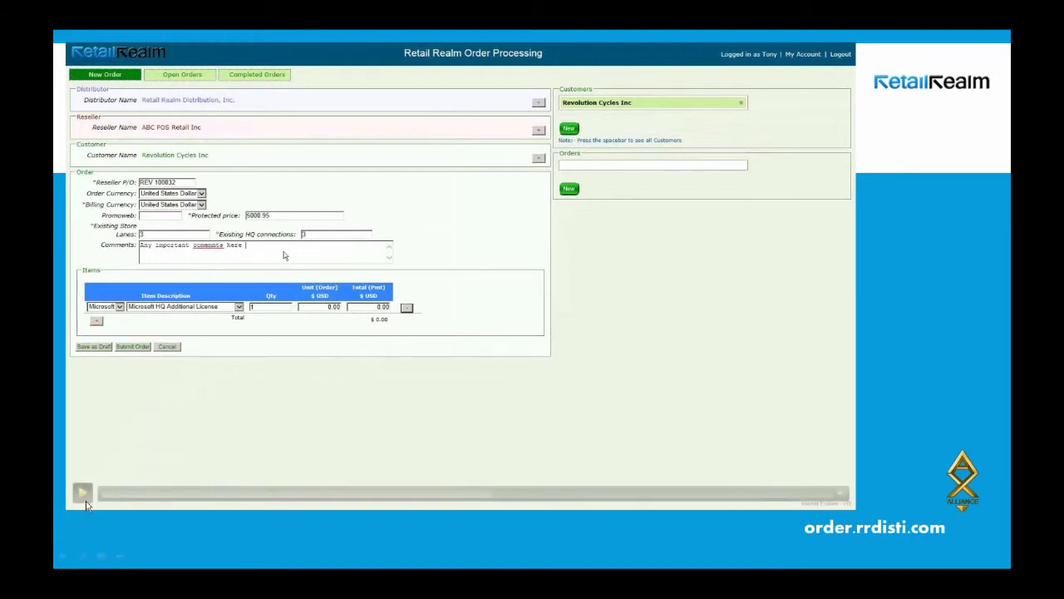
Price the first Microsoft HQ Additional License row at 1000.00 for a $1,000.00 total.
left_click(83, 495)
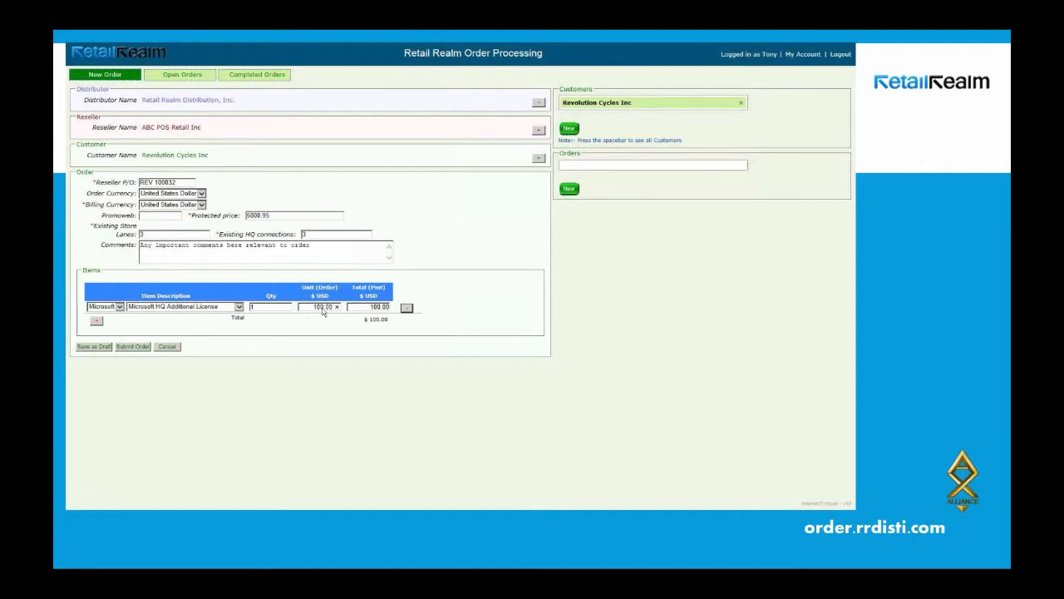
type("0")
key("Tab")
Add a Microsoft RMS Store line at 800 and save the order as a draft.
left_click(97, 321)
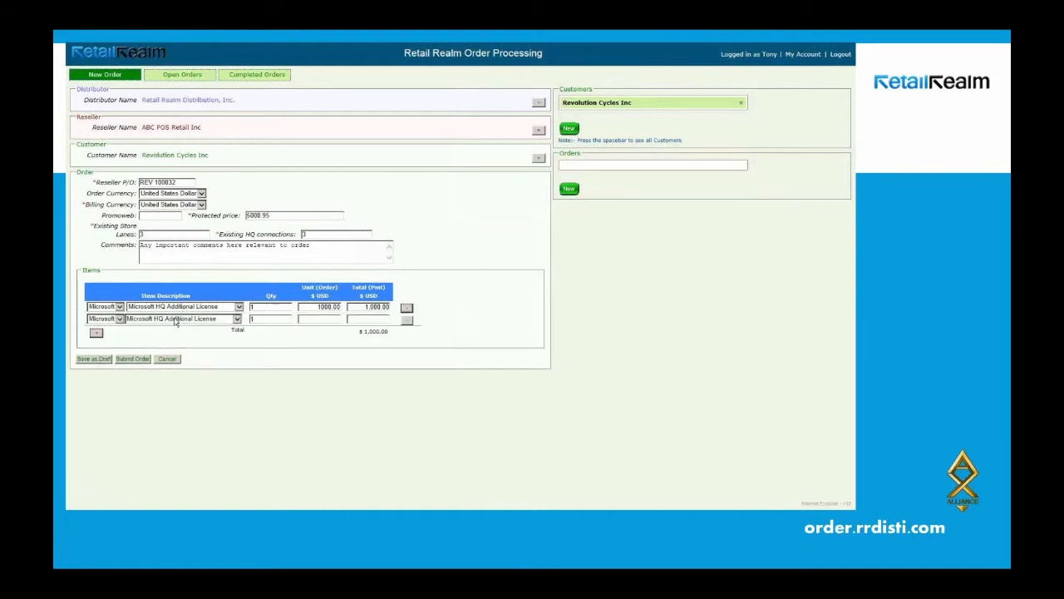
left_click(183, 319)
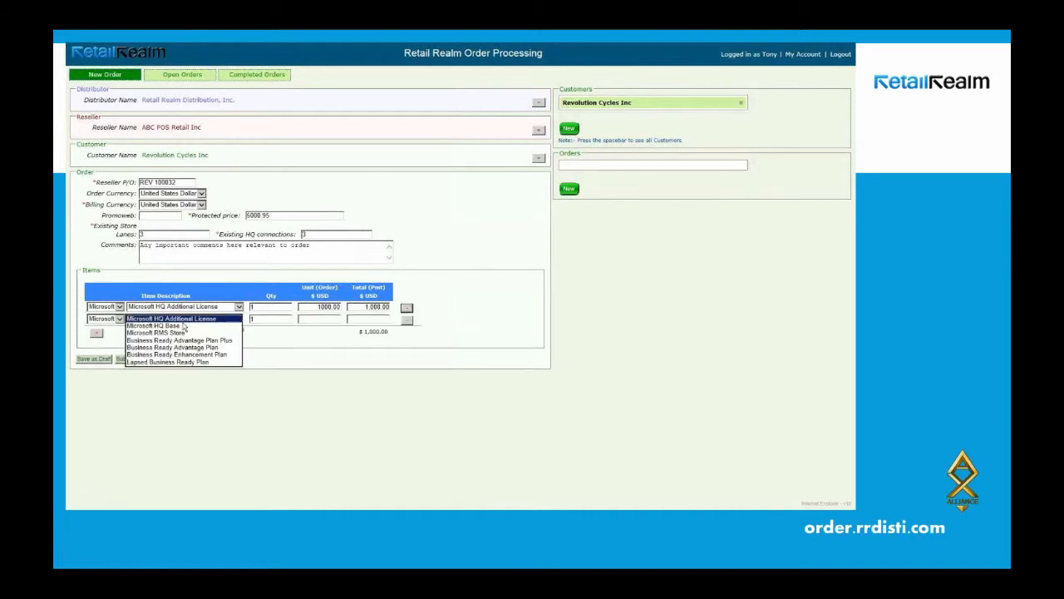
left_click(188, 333)
left_click(327, 321)
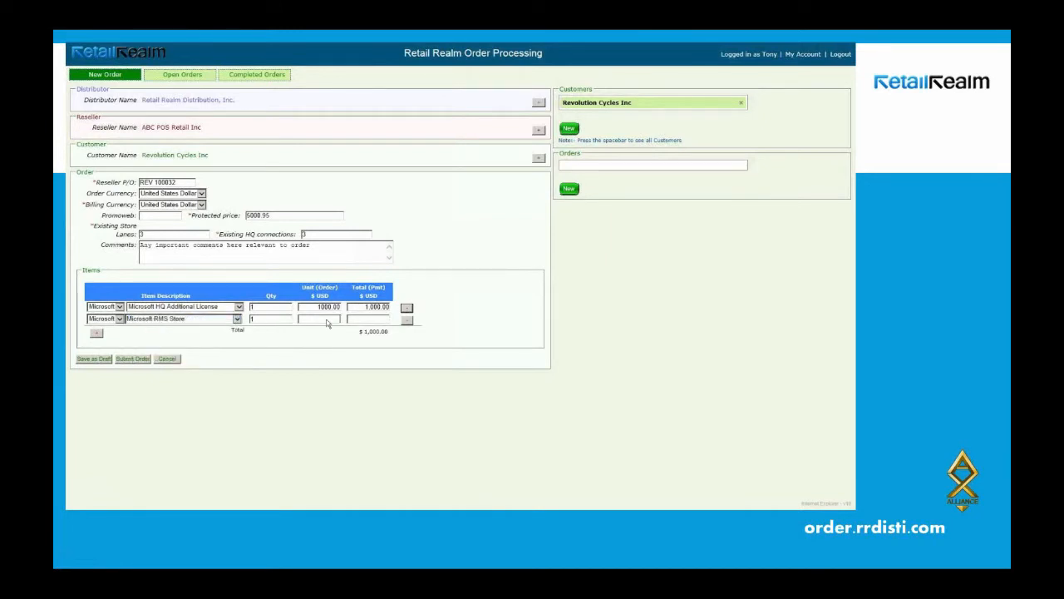
type("800")
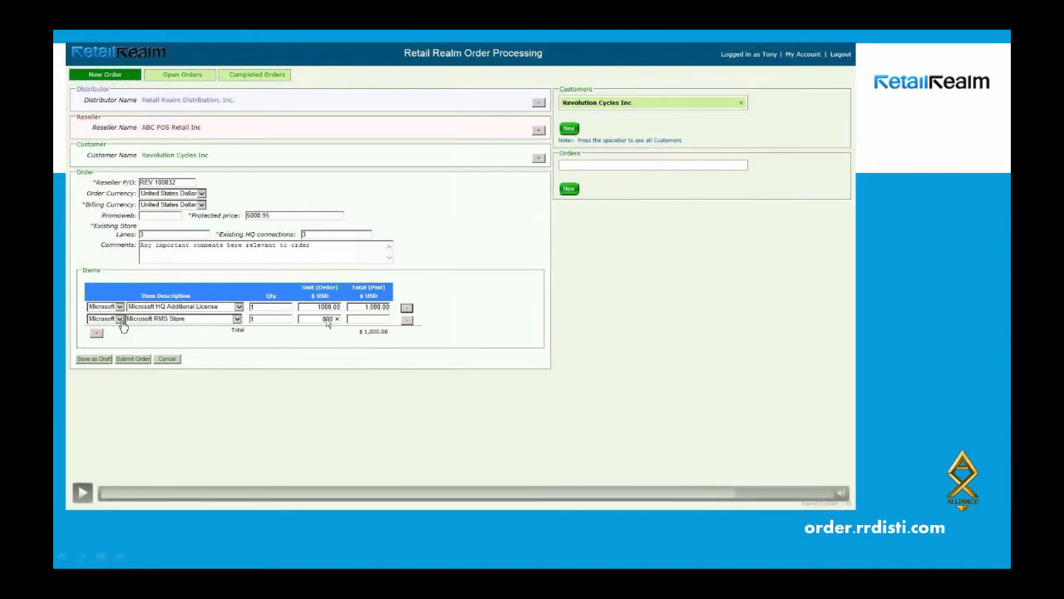
left_click(84, 495)
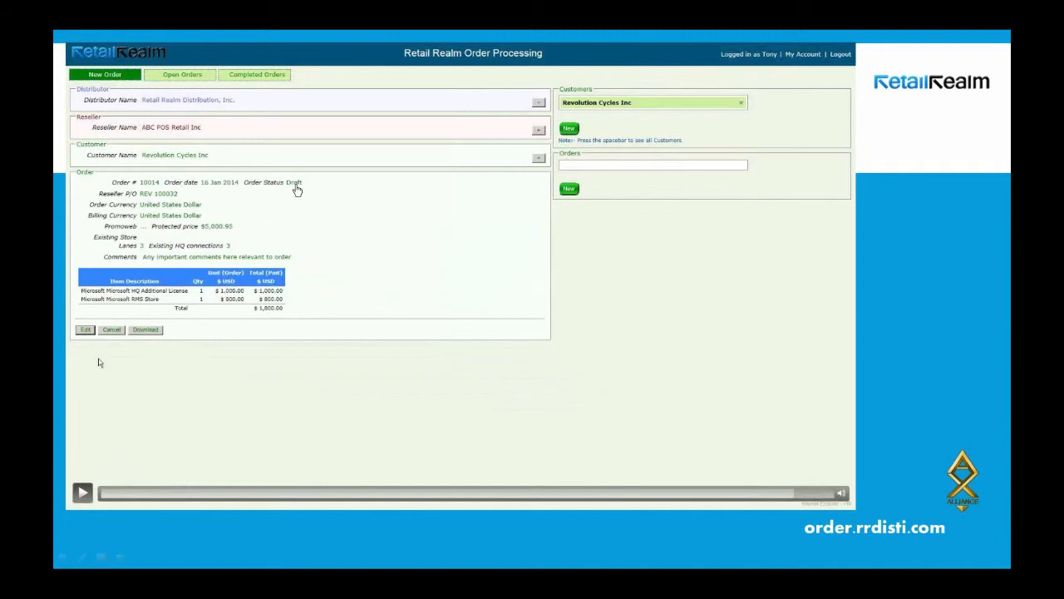
Reopen draft order #10014 from the customer's Orders list for editing.
left_click(82, 493)
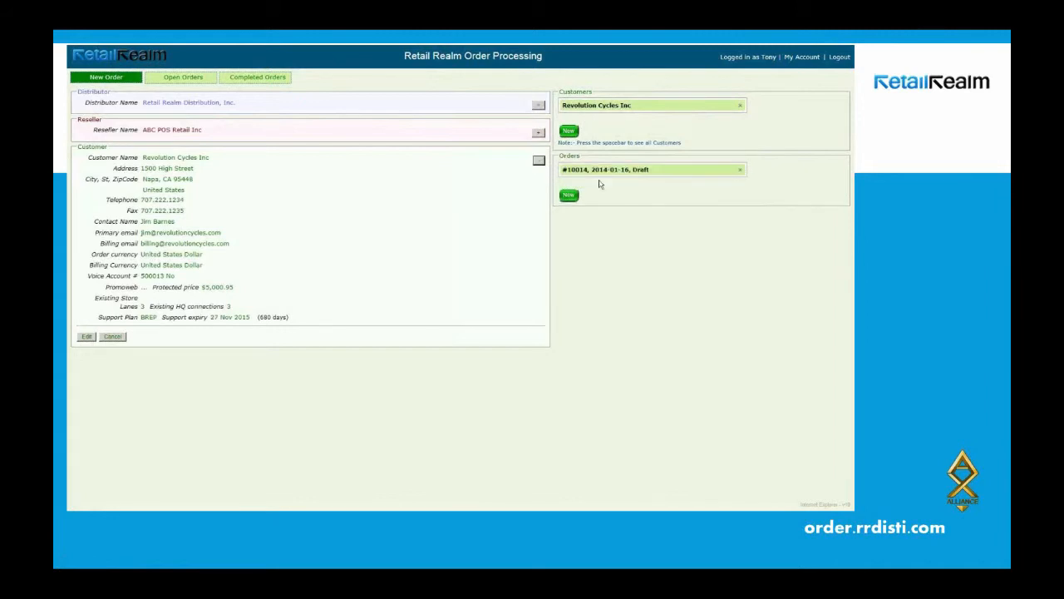
left_click(86, 331)
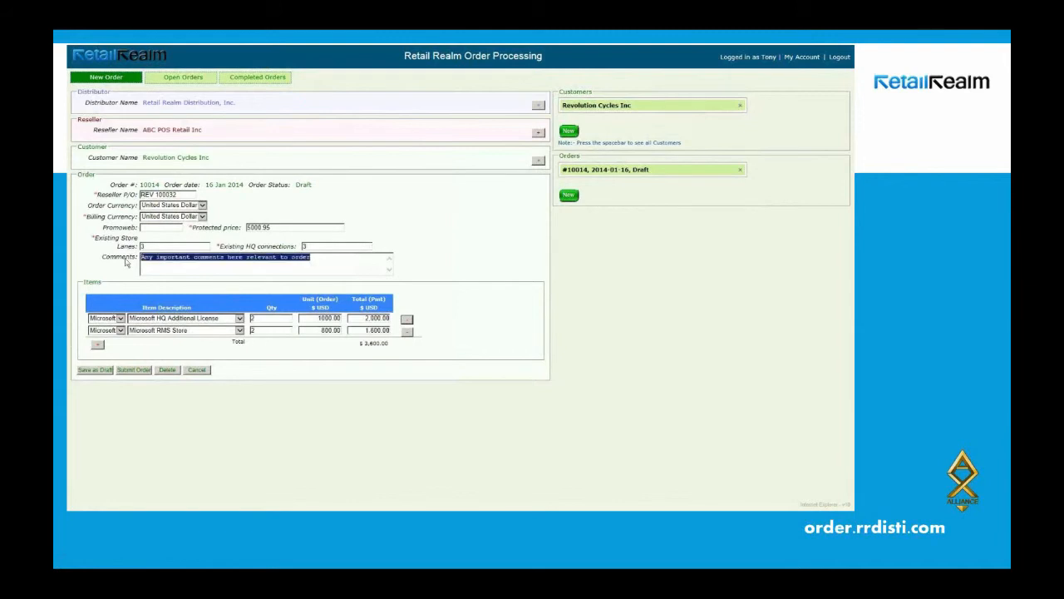
Clear the comment and submit order 10014, confirming so its status reads Submitted.
key("Delete")
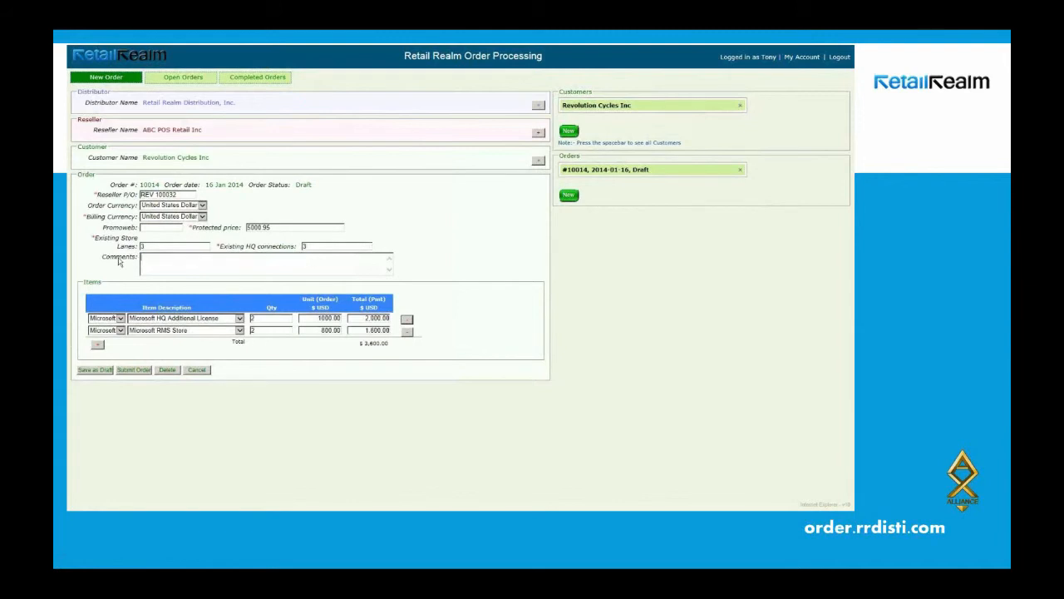
left_click(134, 370)
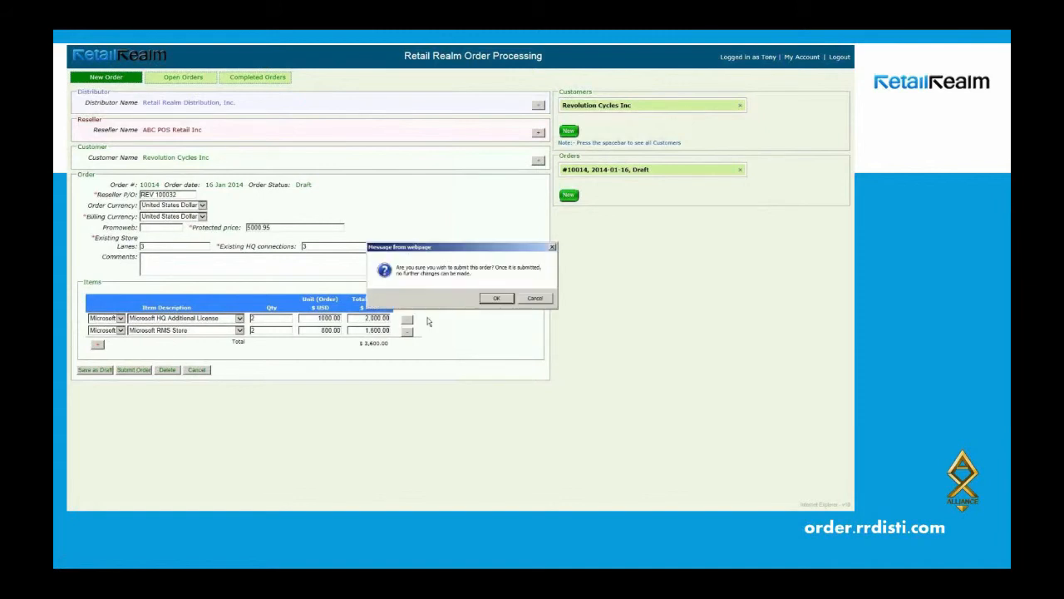
left_click(496, 299)
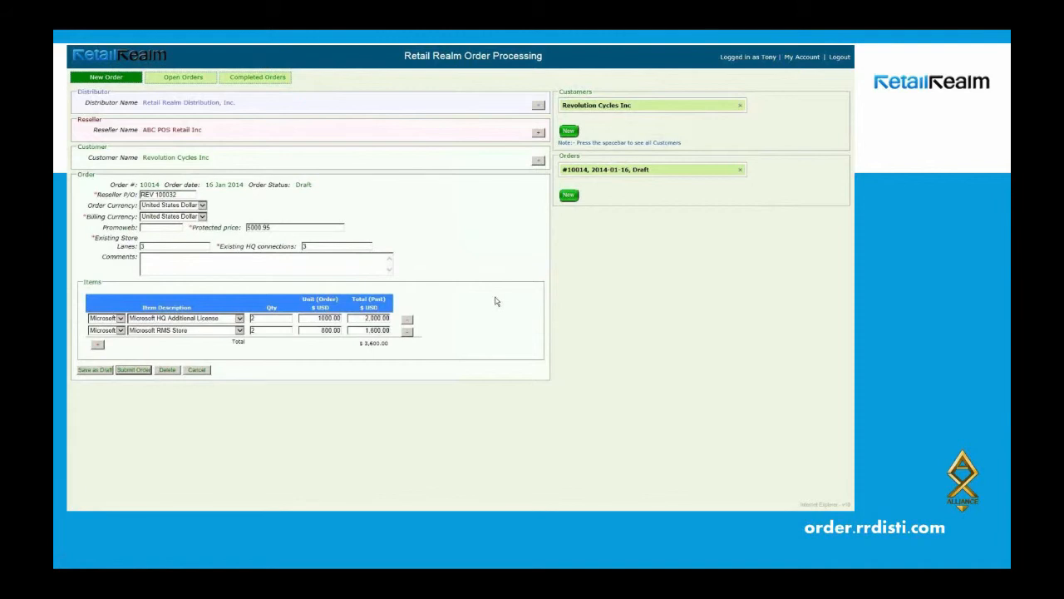
double_click(303, 184)
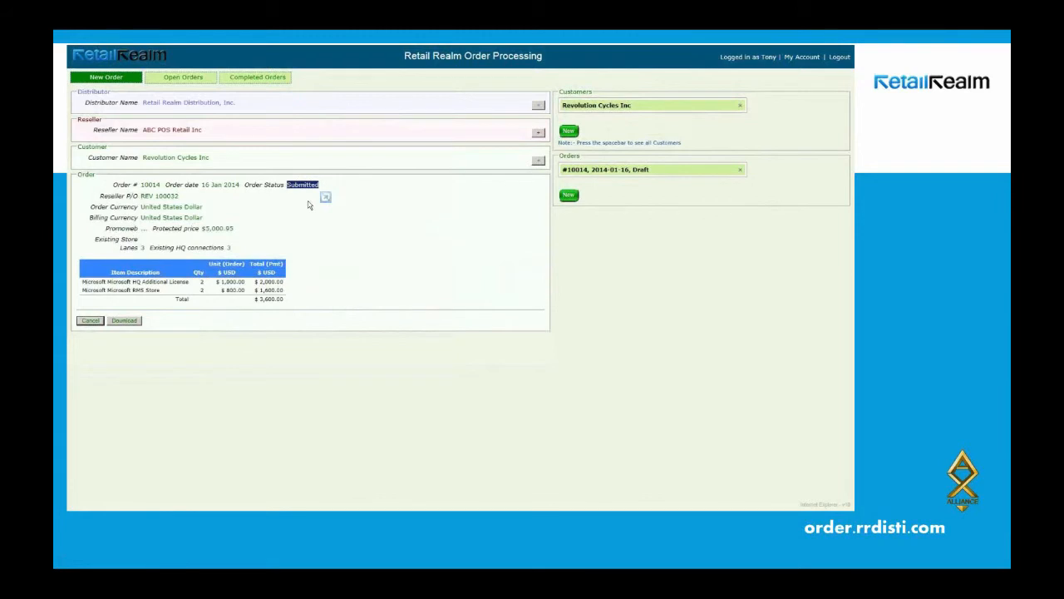
mouse_move(107, 499)
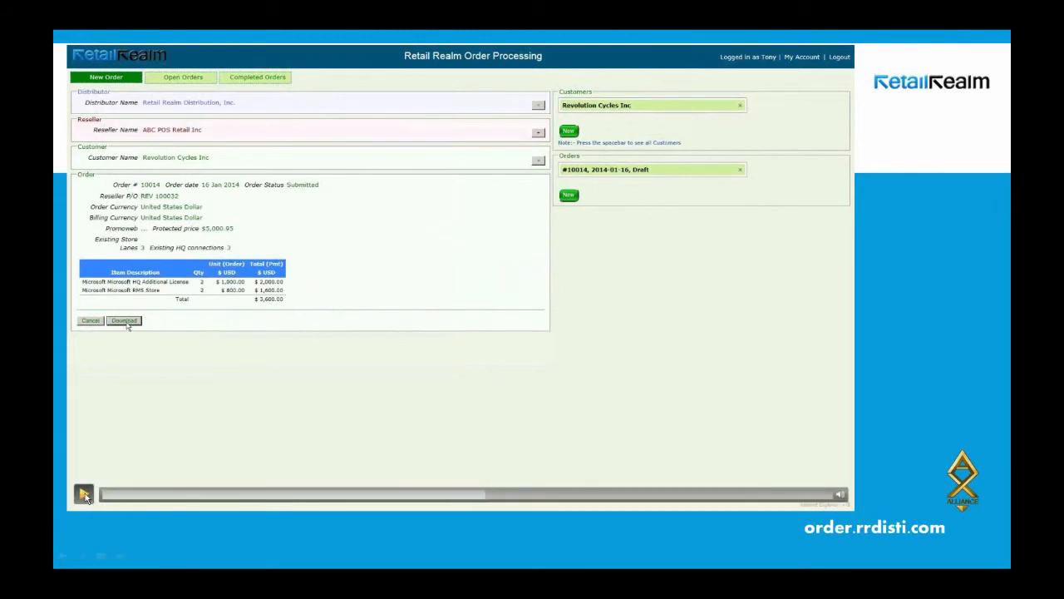